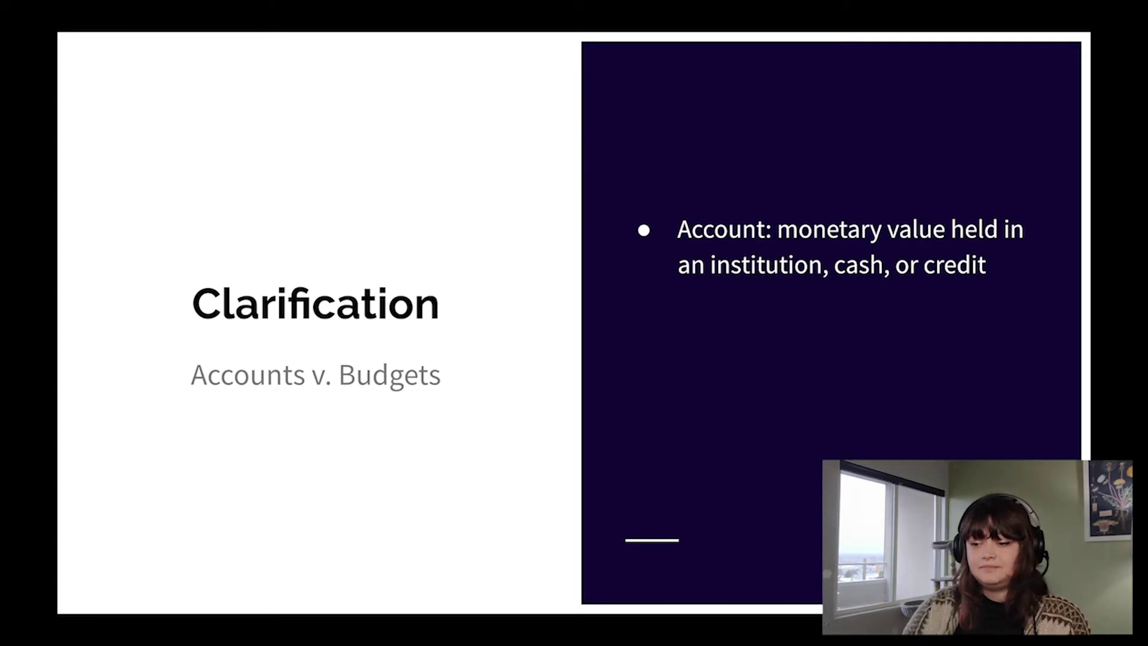
Step: Reveal the 'an account can be negative' sub-bullet and the bullet defining a budget
key(Right)
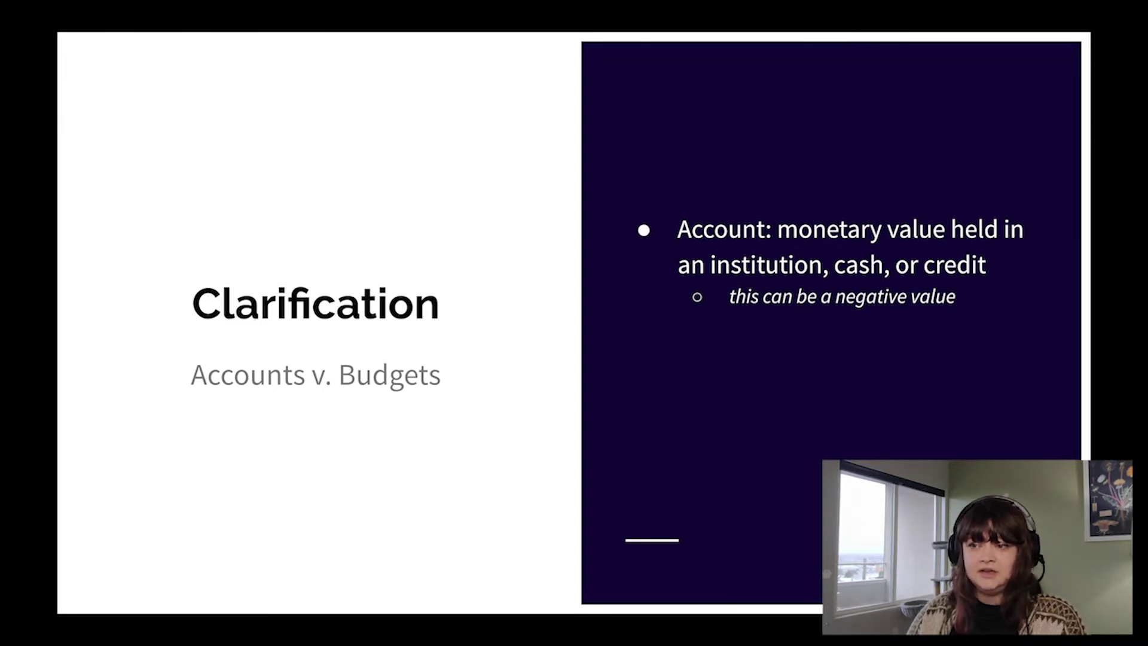
key(Right)
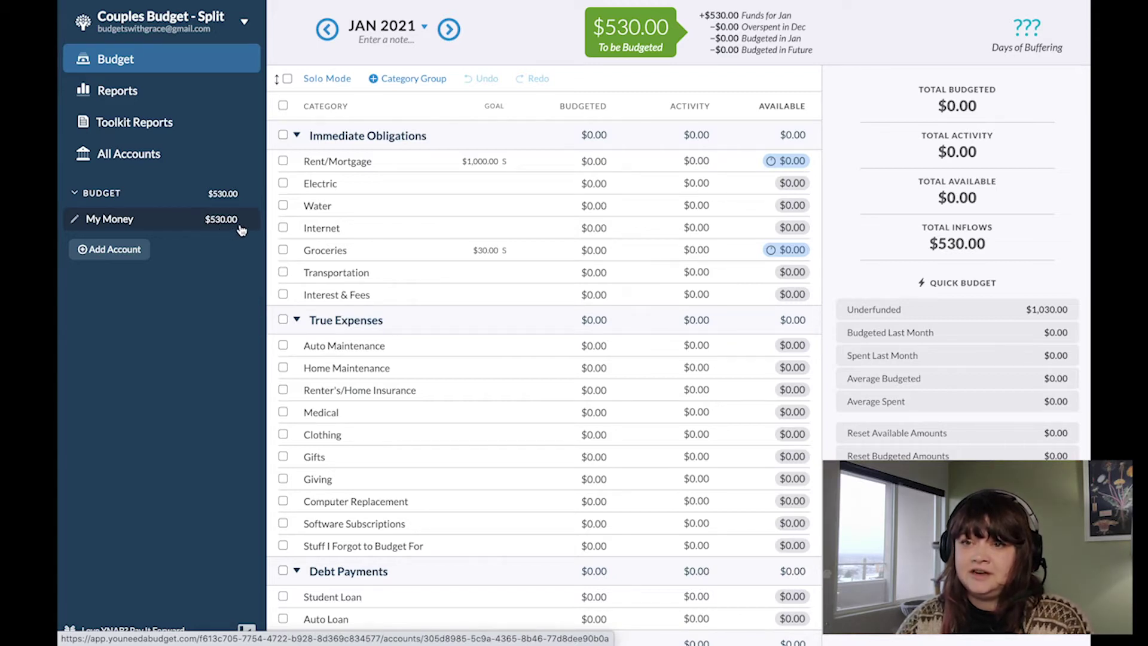
Step: Budget $500 to Rent/Mortgage and $30 to Groceries, leaving $0 to be budgeted
click(596, 161)
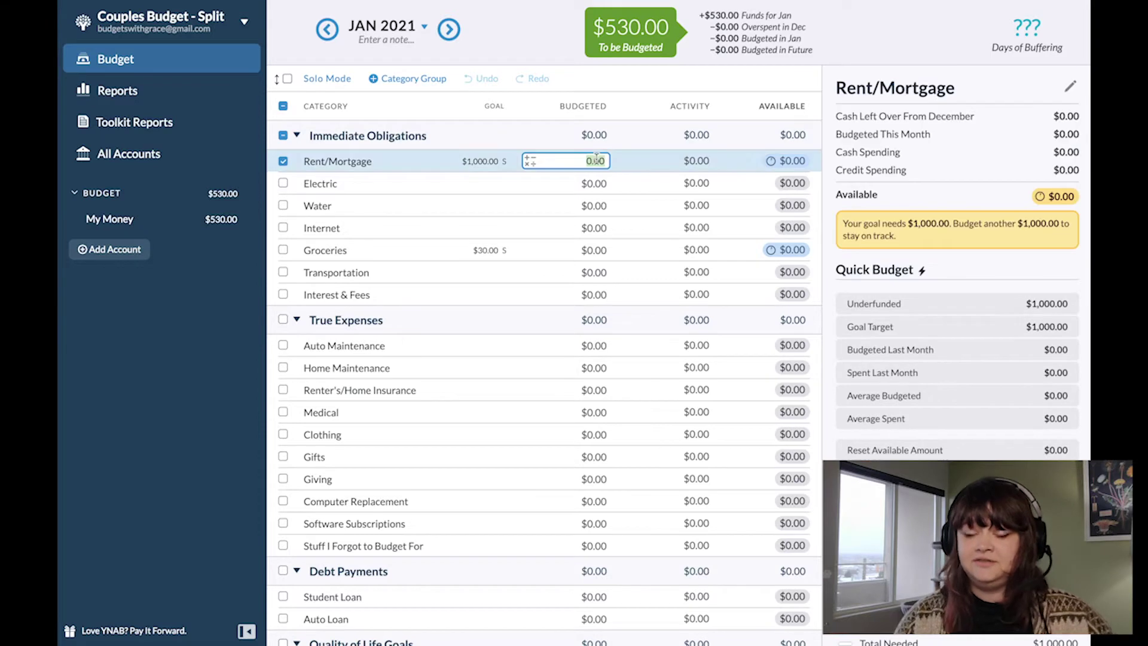
text(500)
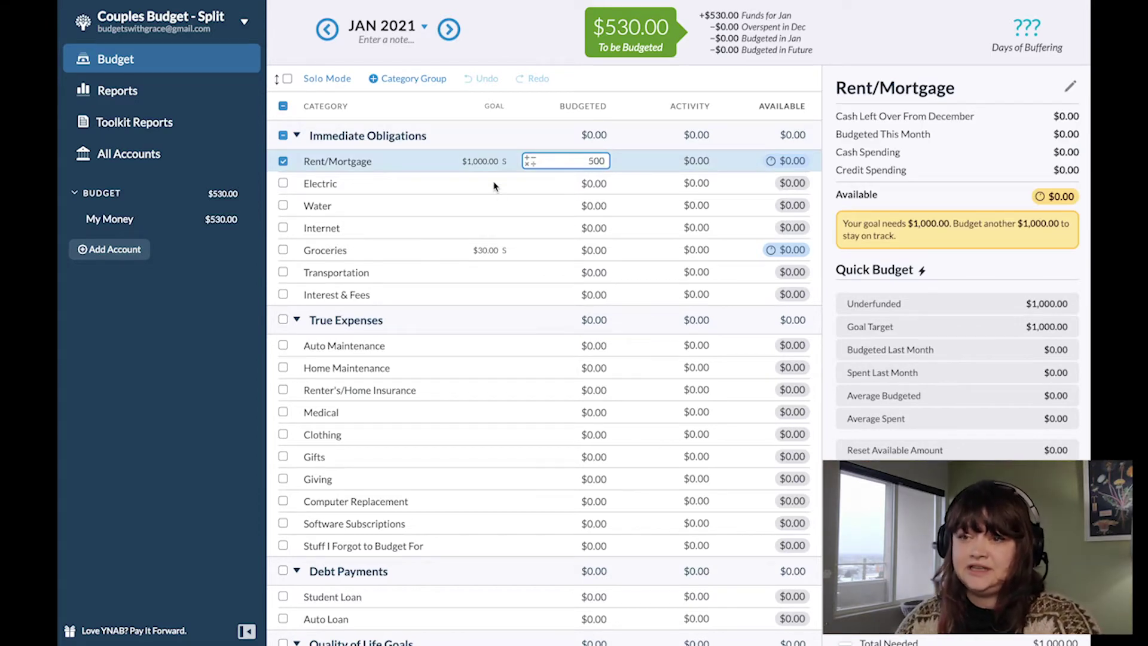
click(592, 253)
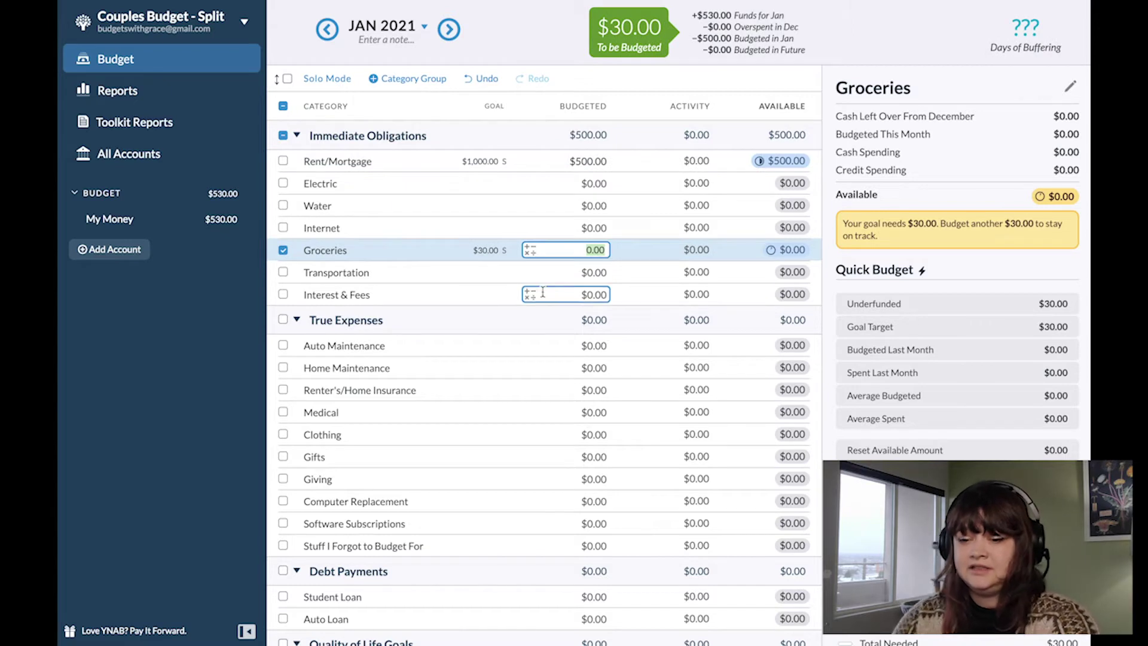
text(30)
key(Return)
click(415, 290)
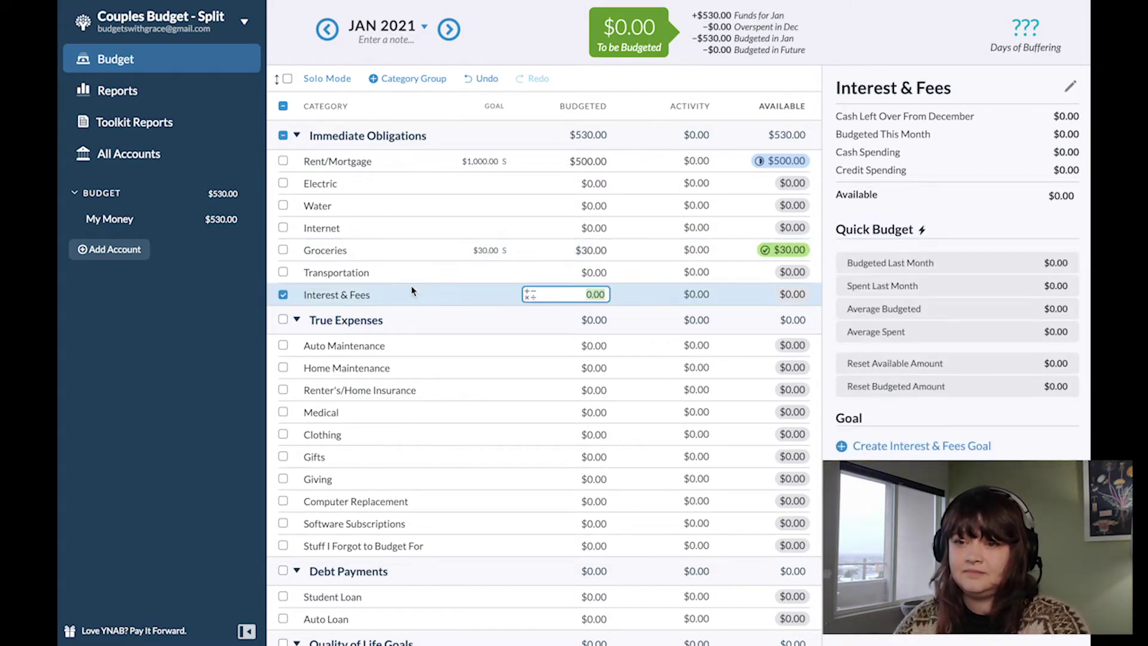
click(192, 220)
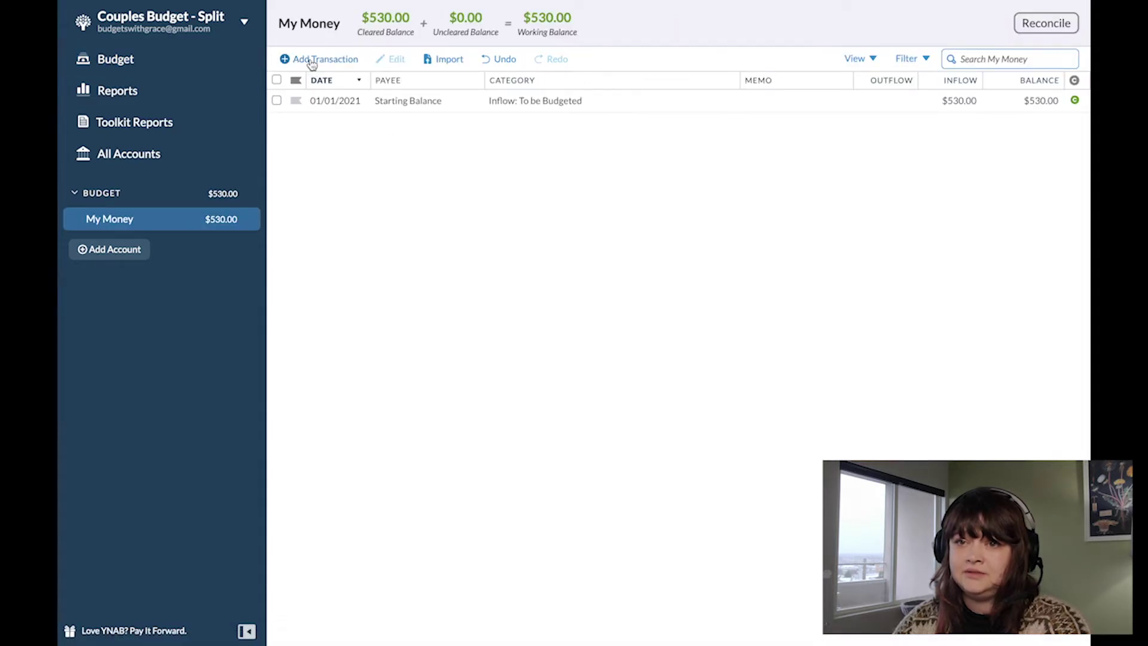
Step: Add a $500 inflow from Partner to Inflow: To be Budgeted with memo 'Rent'
click(312, 60)
click(471, 153)
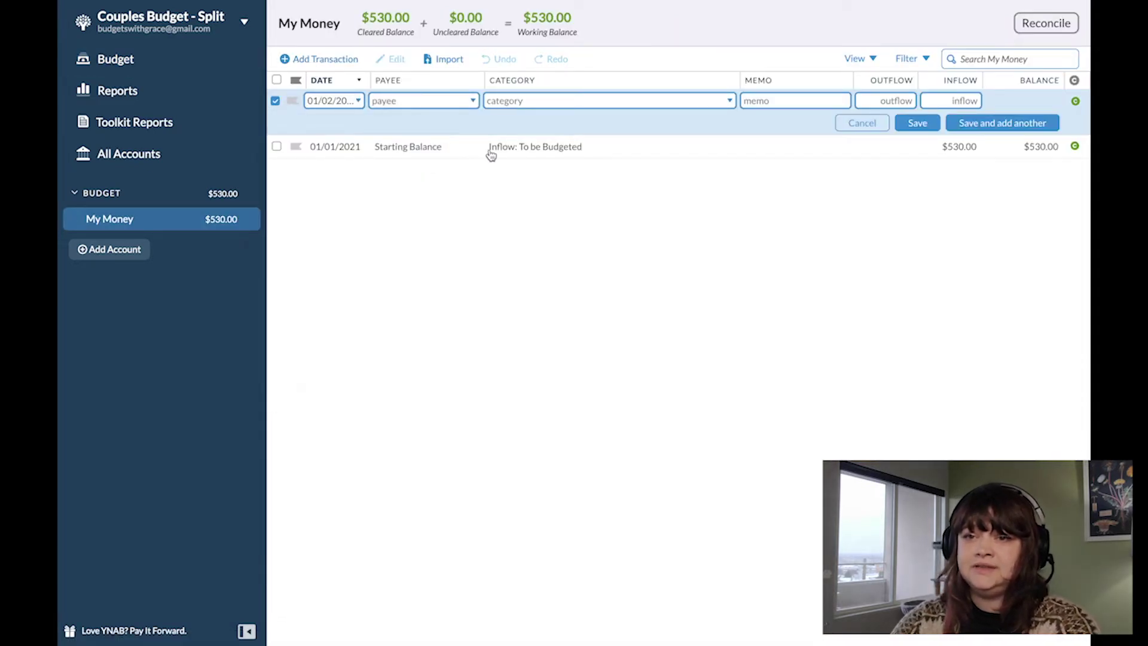
text(Partner)
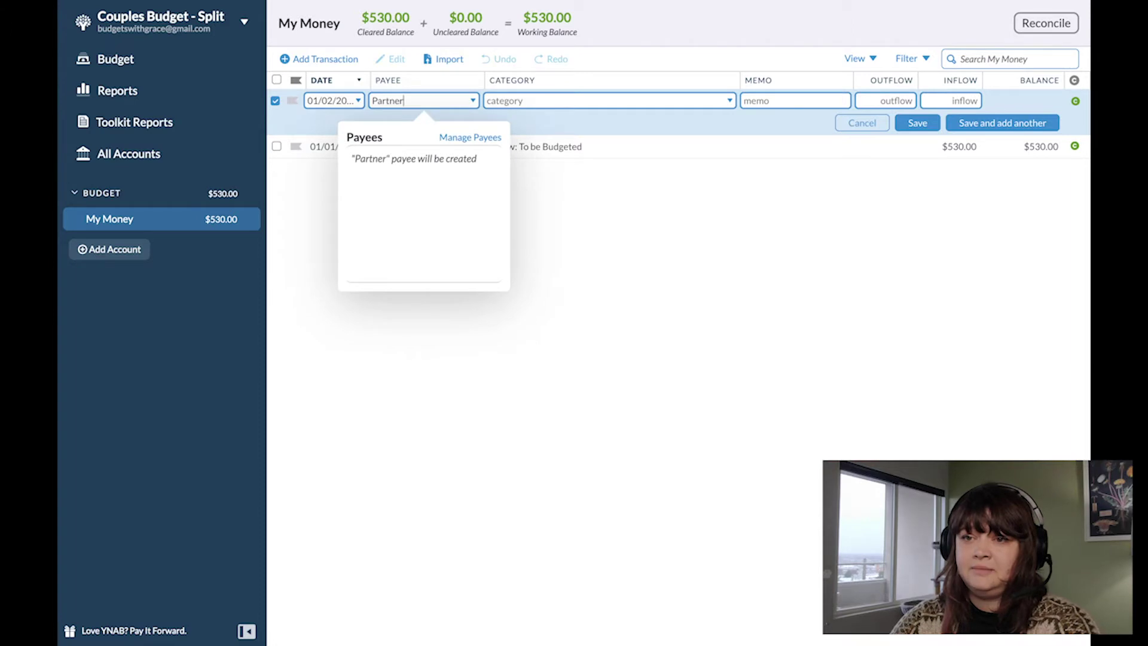
key(Tab)
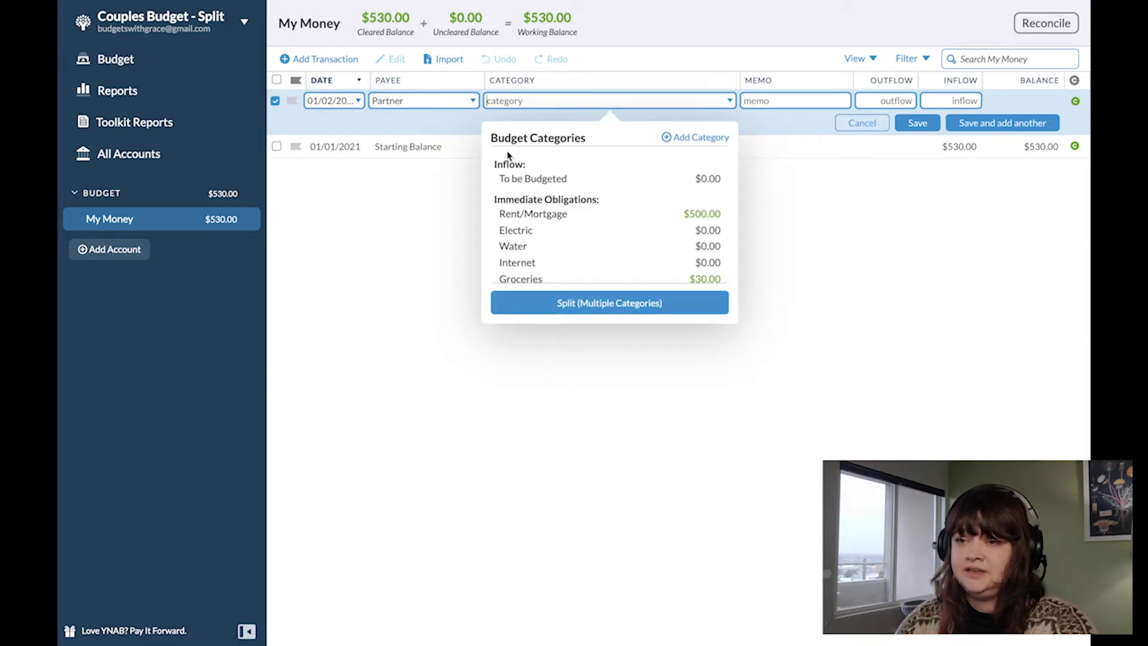
click(582, 182)
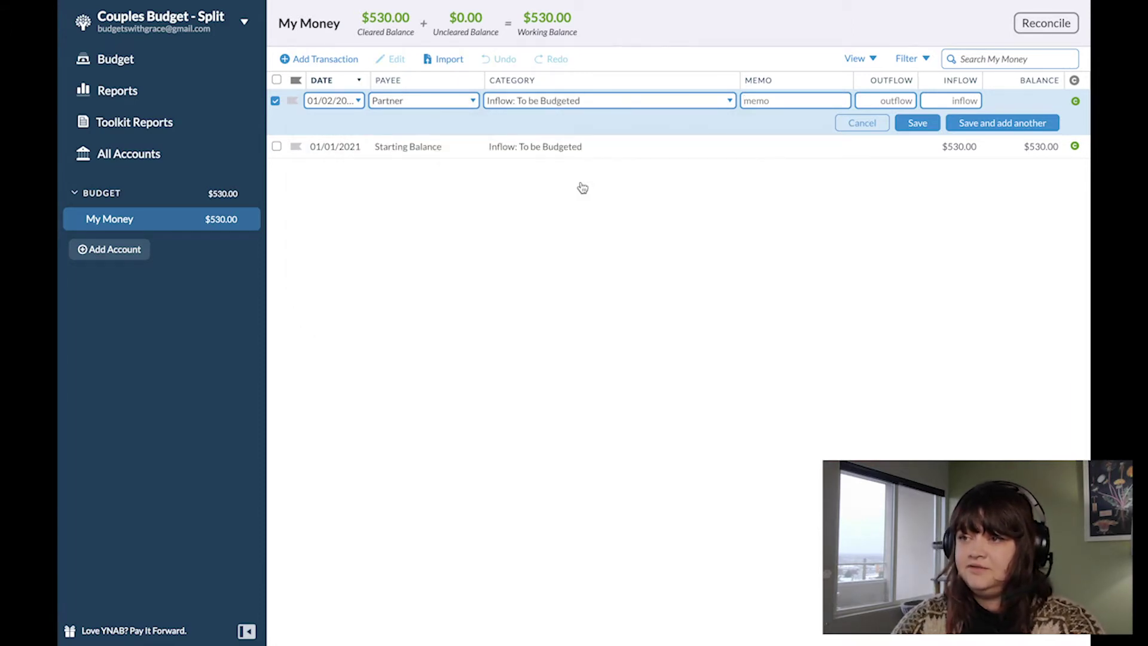
text(Rent)
key(Tab)
key(Tab)
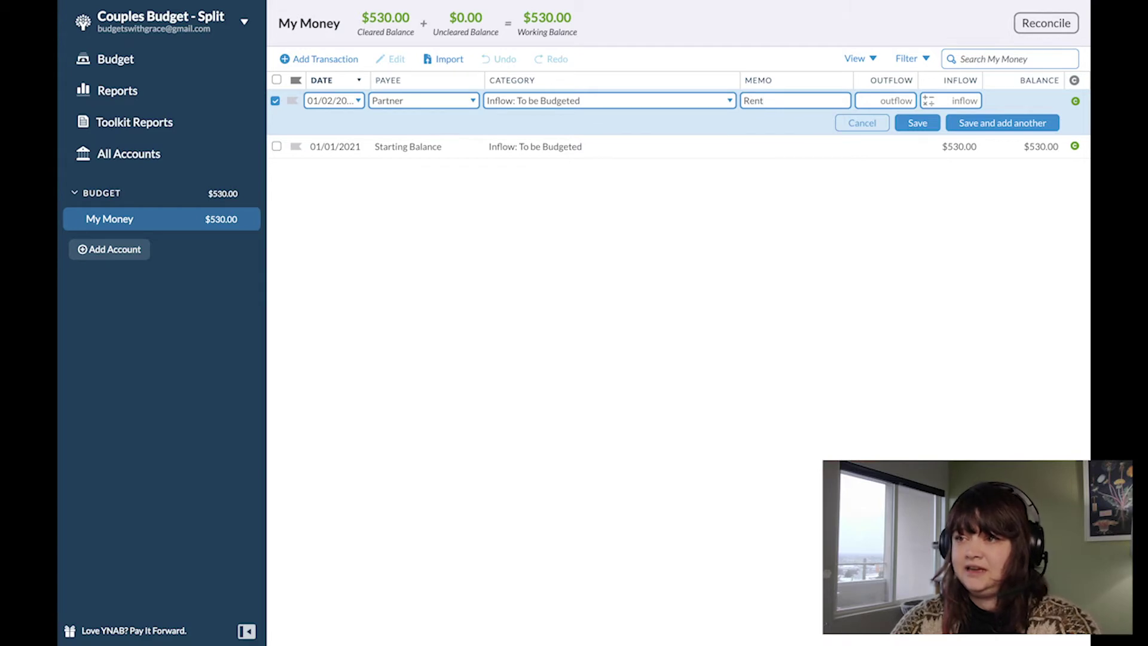
text(500)
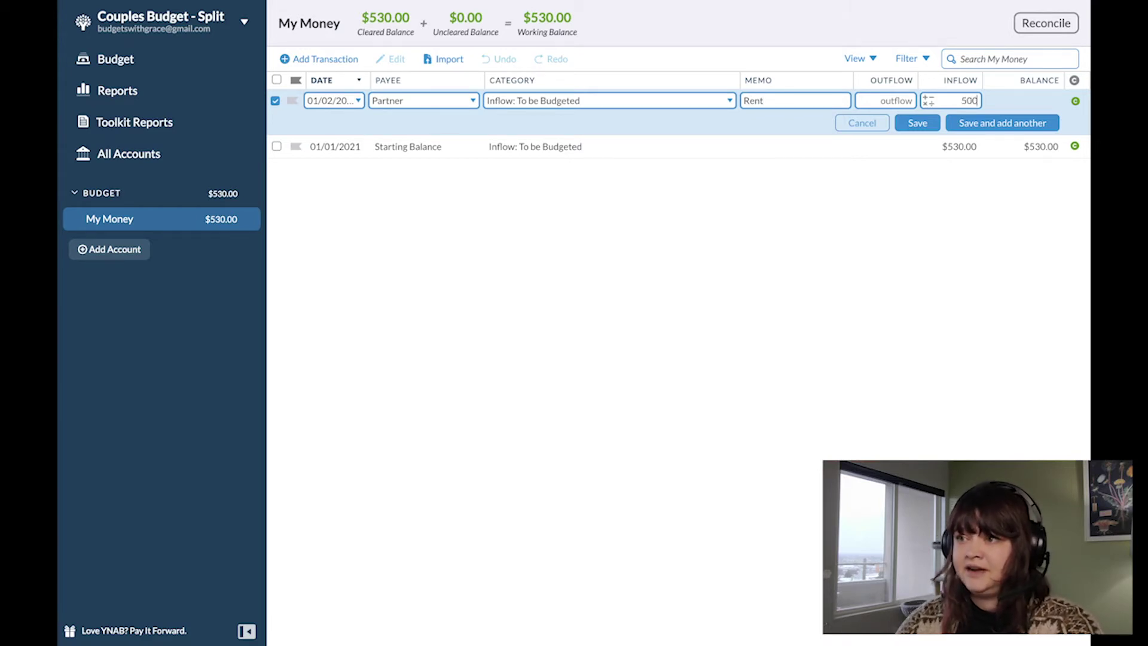
click(930, 124)
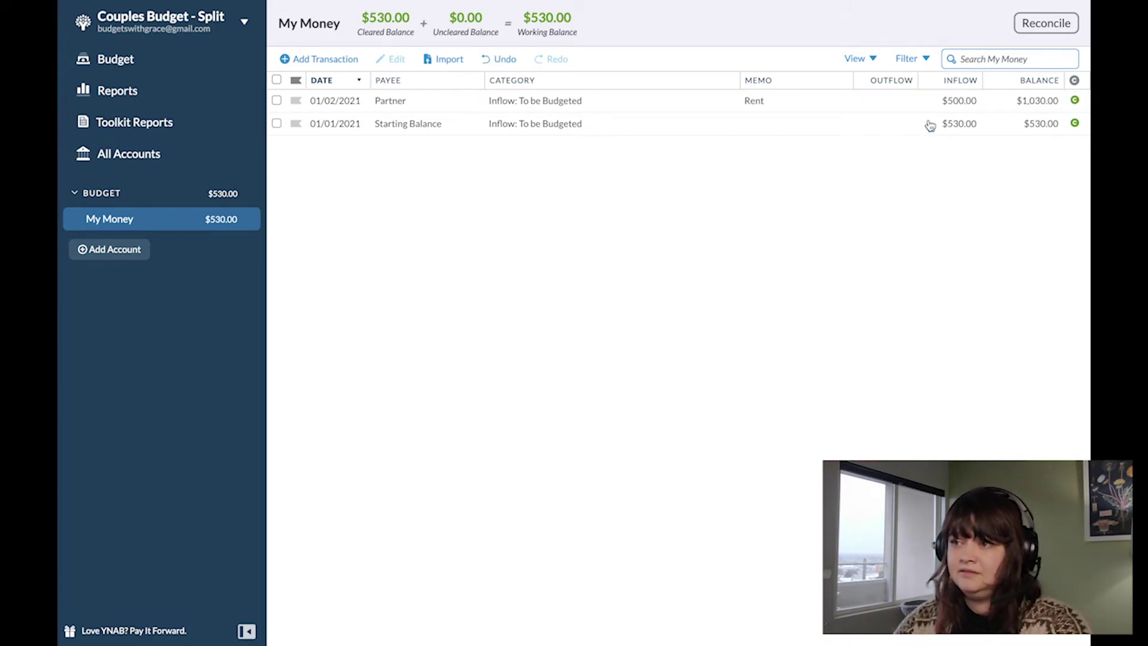
click(120, 61)
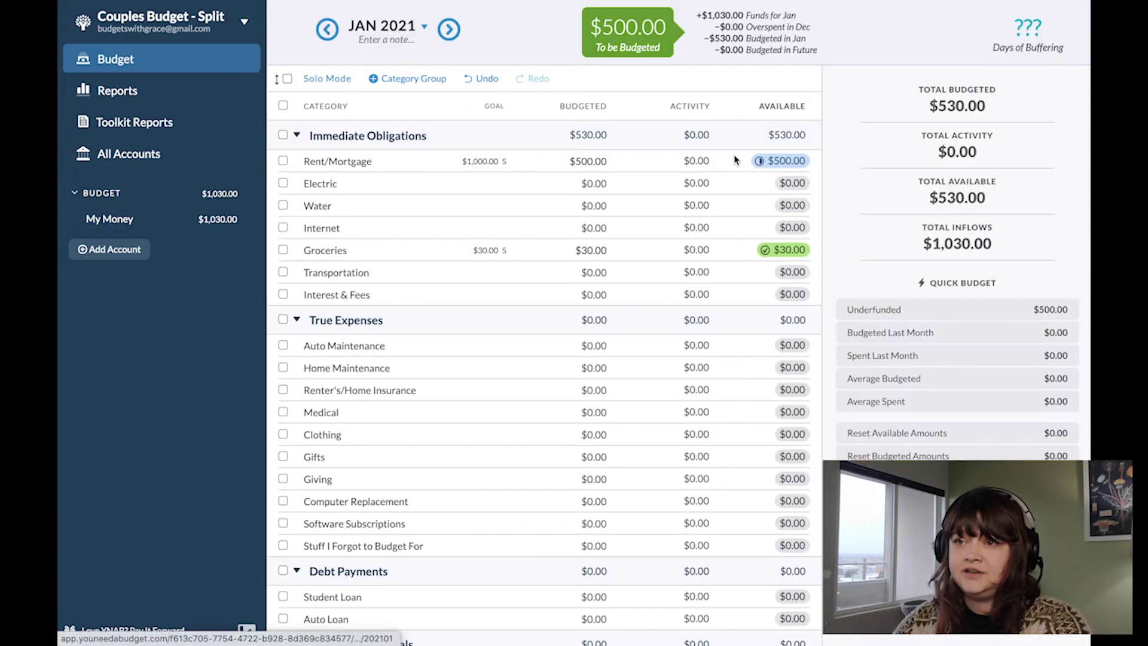
Step: Move the unassigned $500 into Rent/Mortgage, bringing it to $1,000 with $0 left to budget
click(621, 27)
click(622, 161)
text(rent)
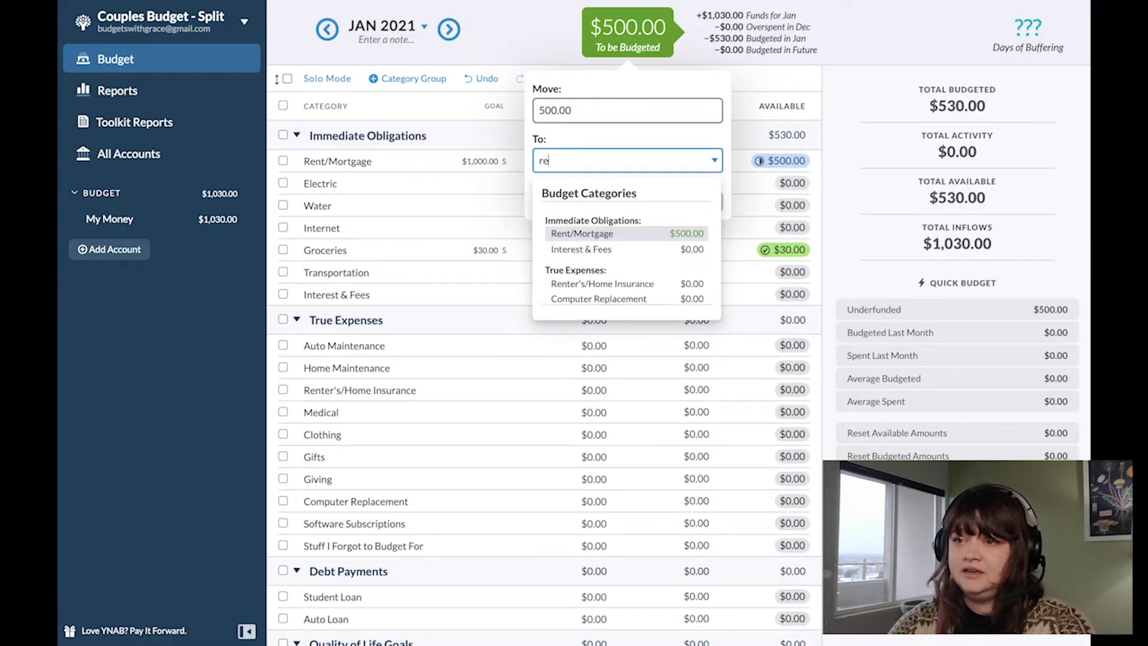
key(Return)
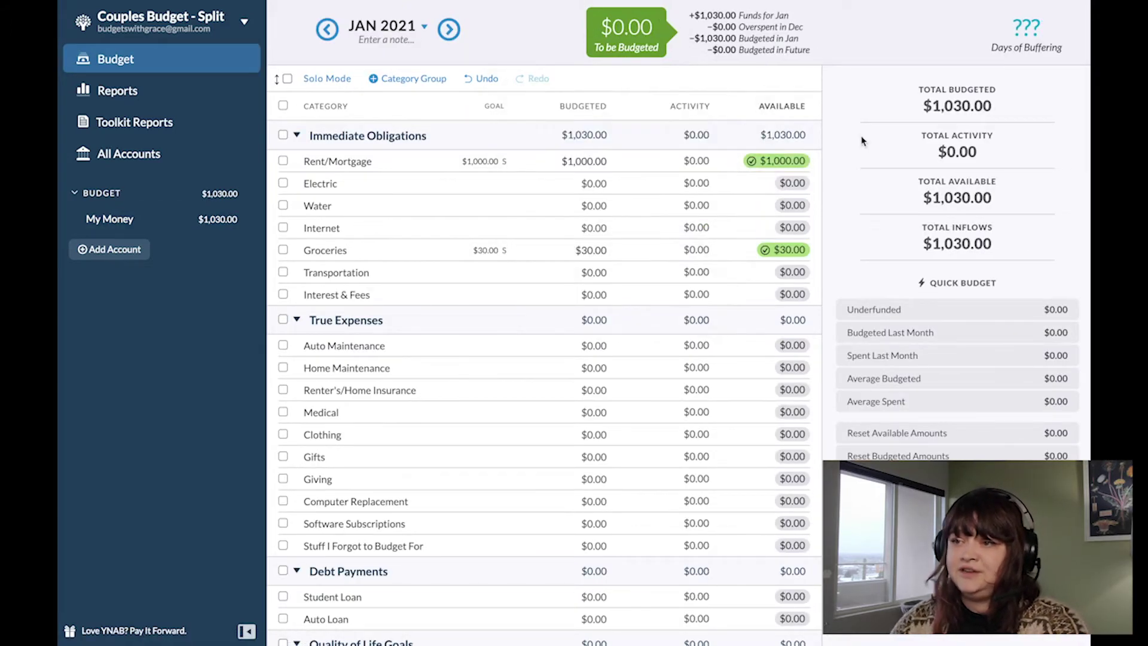
click(723, 162)
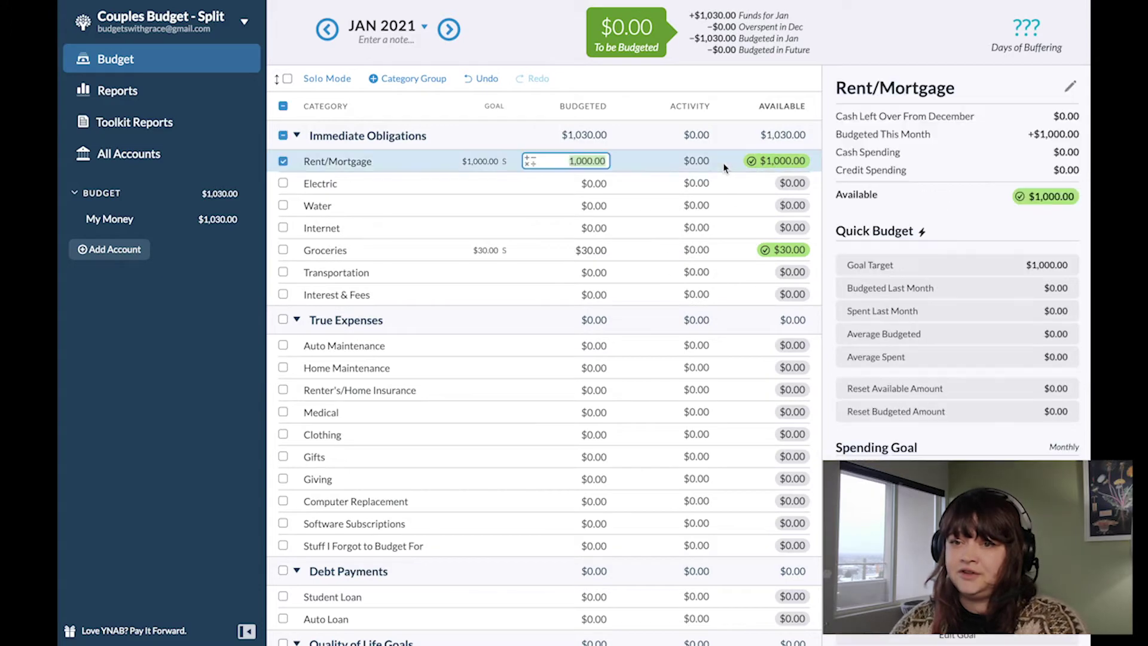
click(286, 160)
click(104, 219)
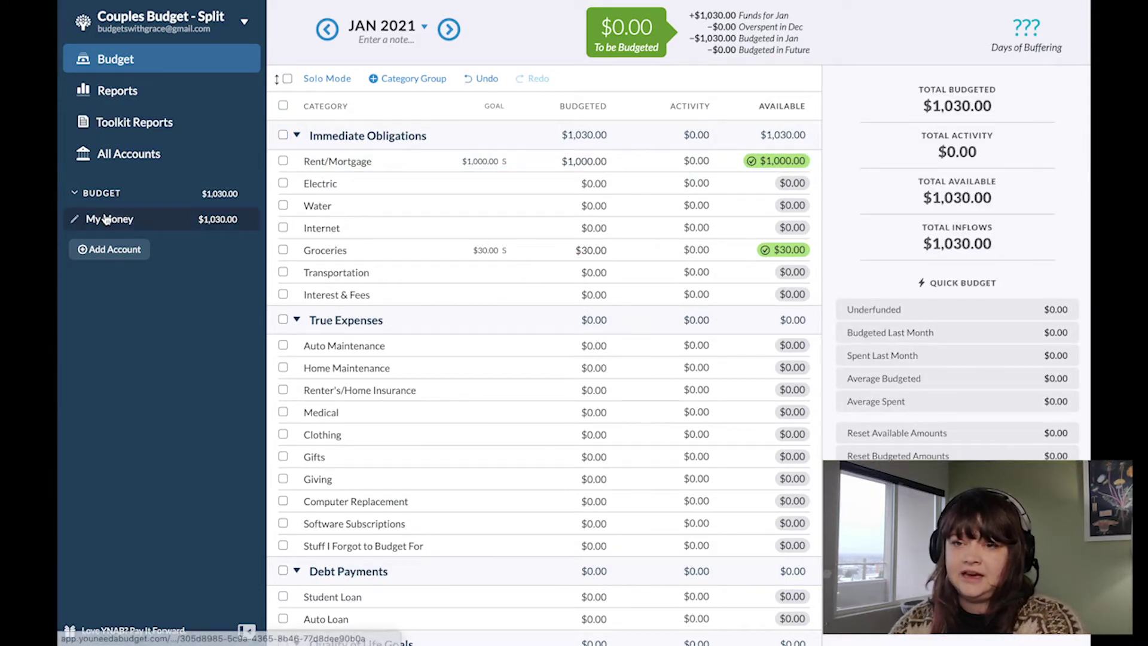
Step: Start a $45 Grocery Store outflow in My Money and set it as a split transaction
click(327, 59)
click(419, 100)
text(Grocery Store)
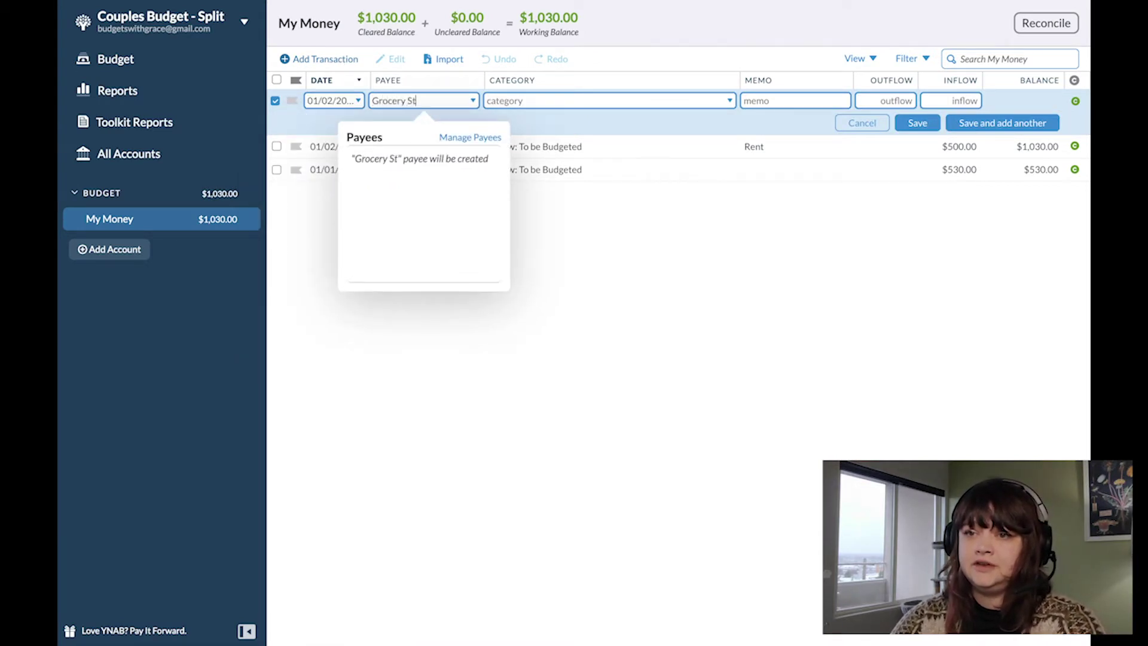
key(Tab)
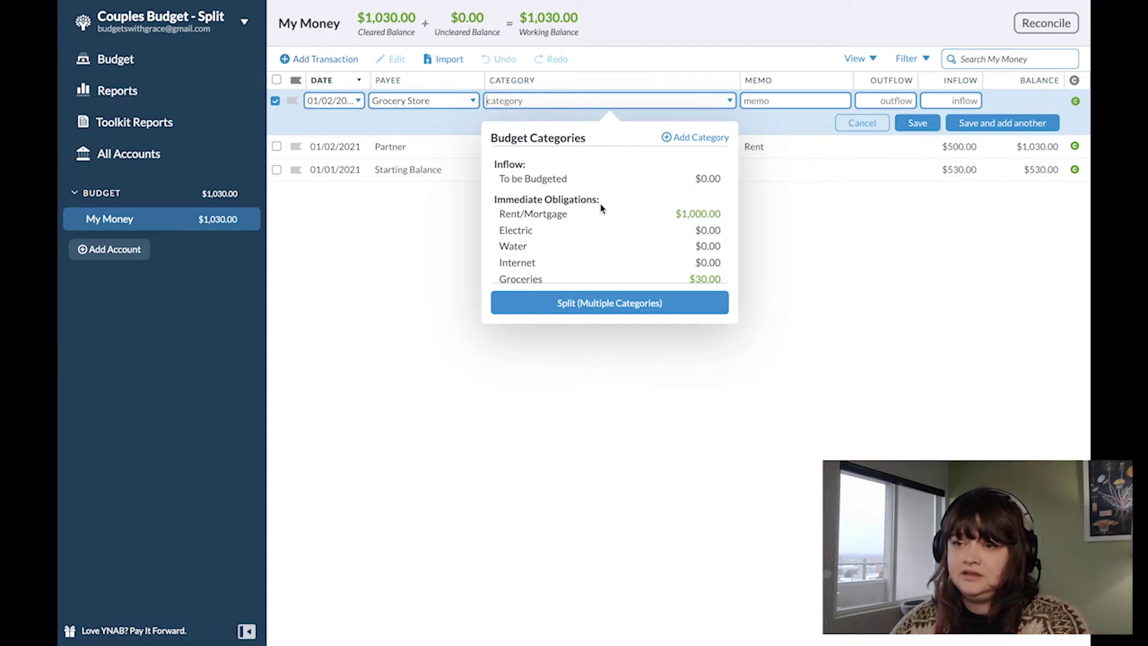
scroll(600, 212, down, 1)
scroll(599, 212, down, 1)
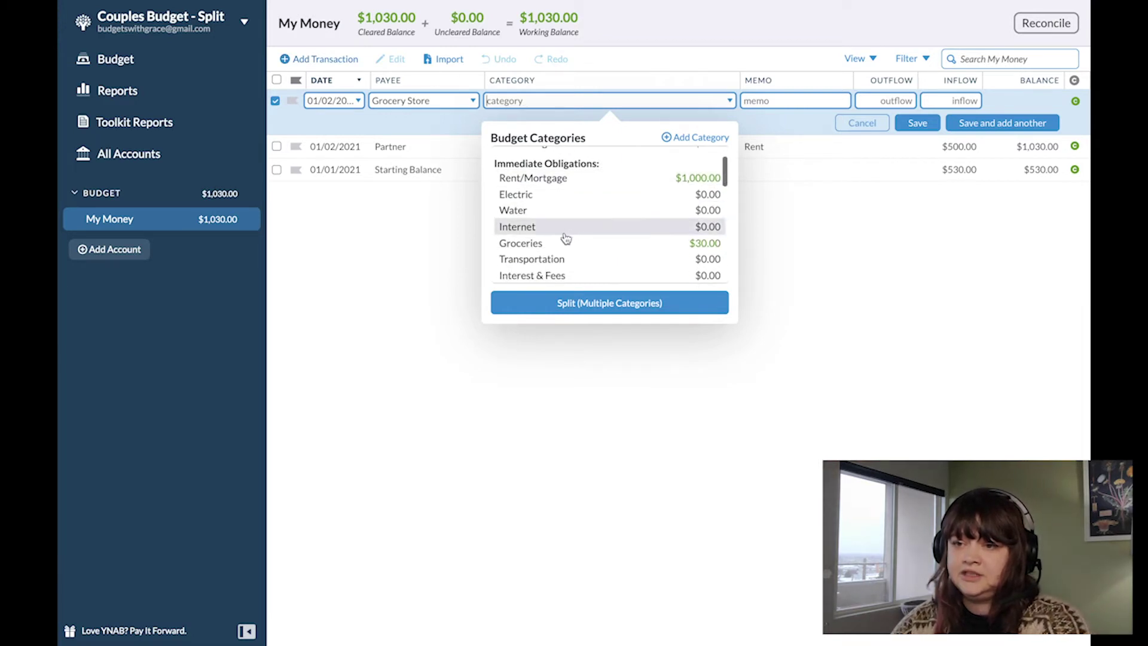
click(562, 303)
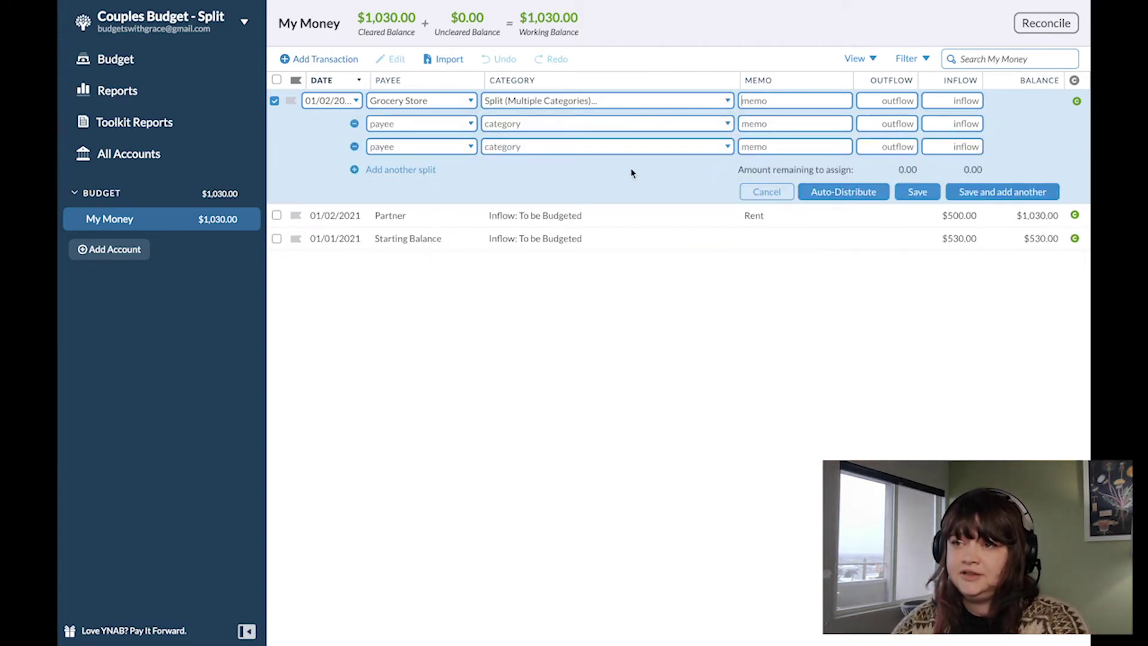
click(897, 99)
text(45)
Step: Give the first split line Groceries with 45/2 (22.50) and the second line 22.50
click(604, 124)
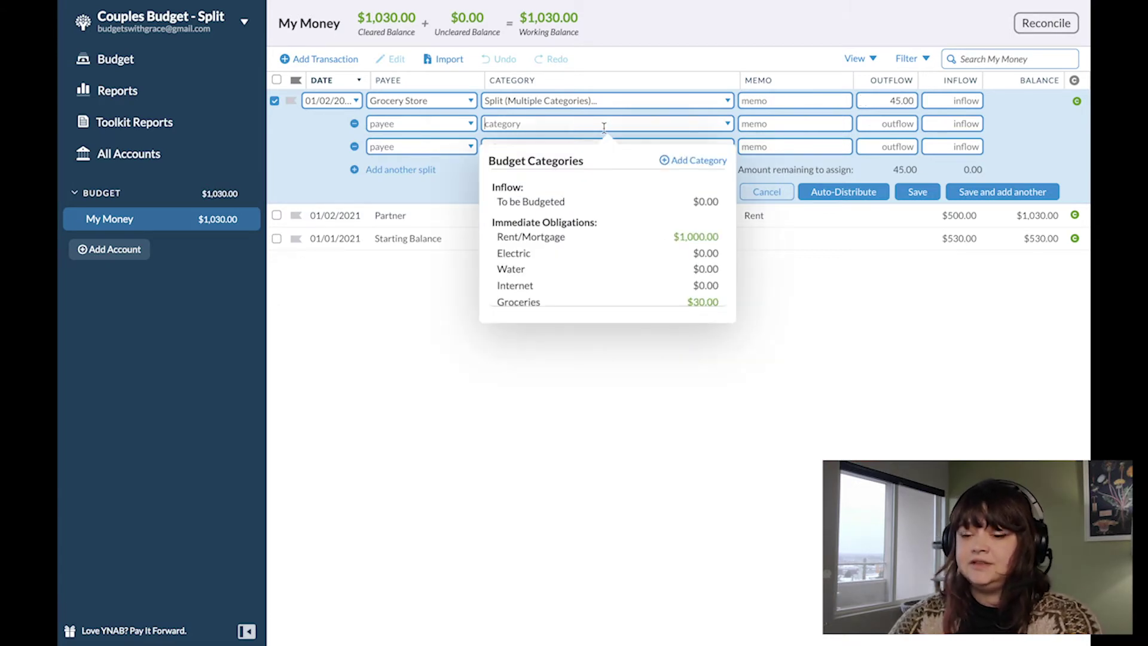
text(groc)
key(Return)
click(913, 123)
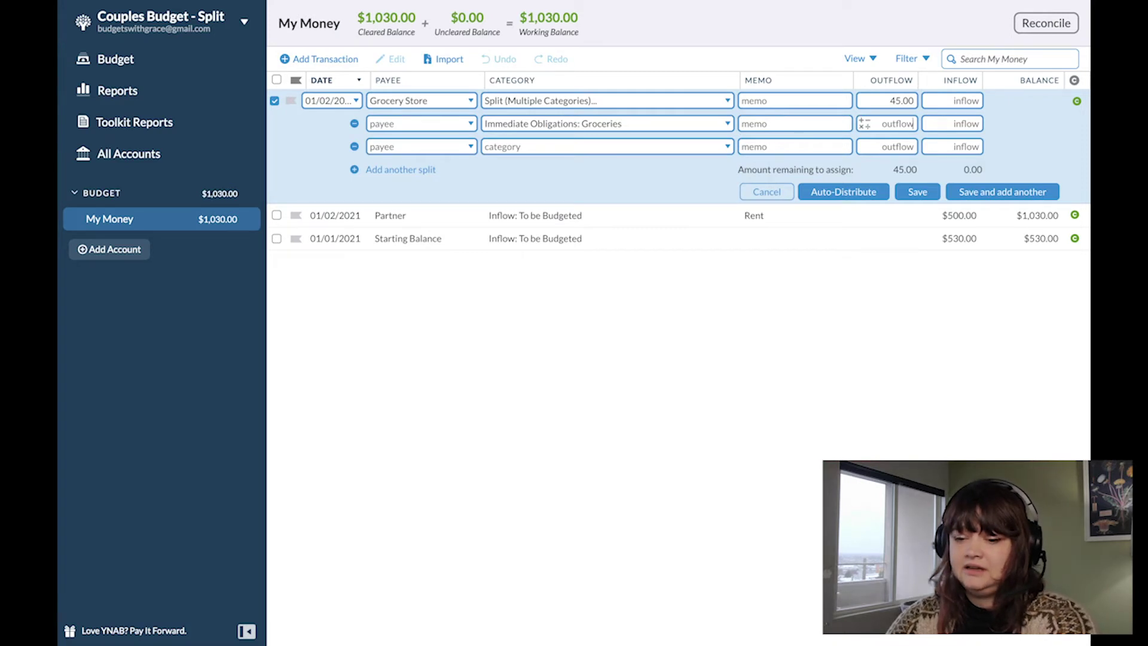
text(45/2)
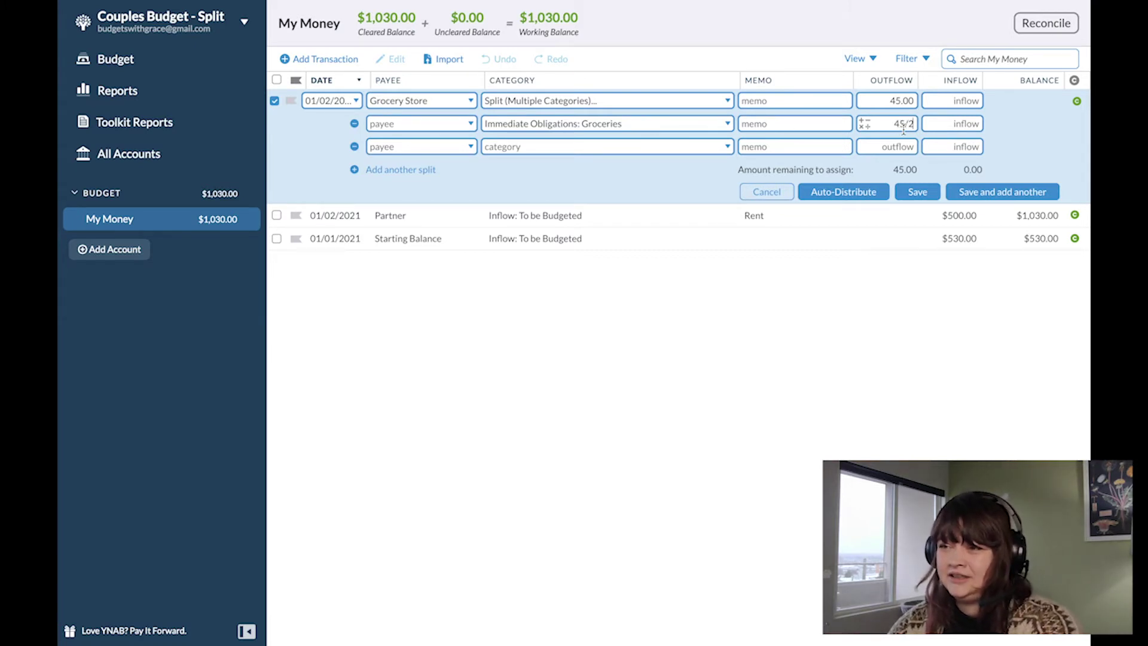
key(Return)
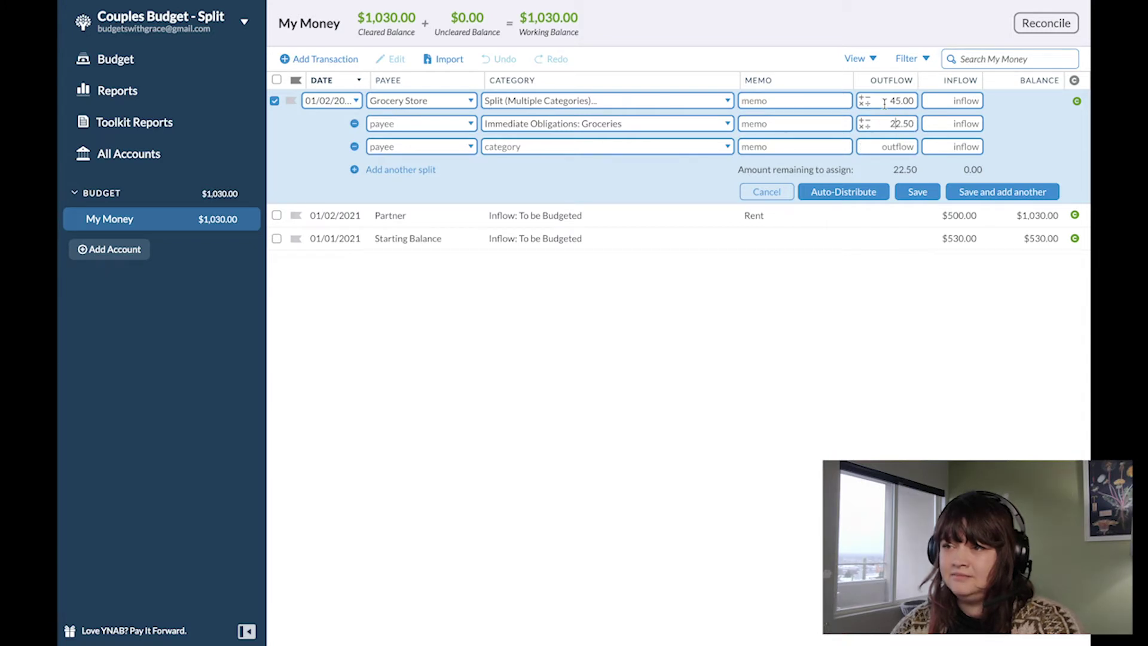
click(909, 147)
key(Tab)
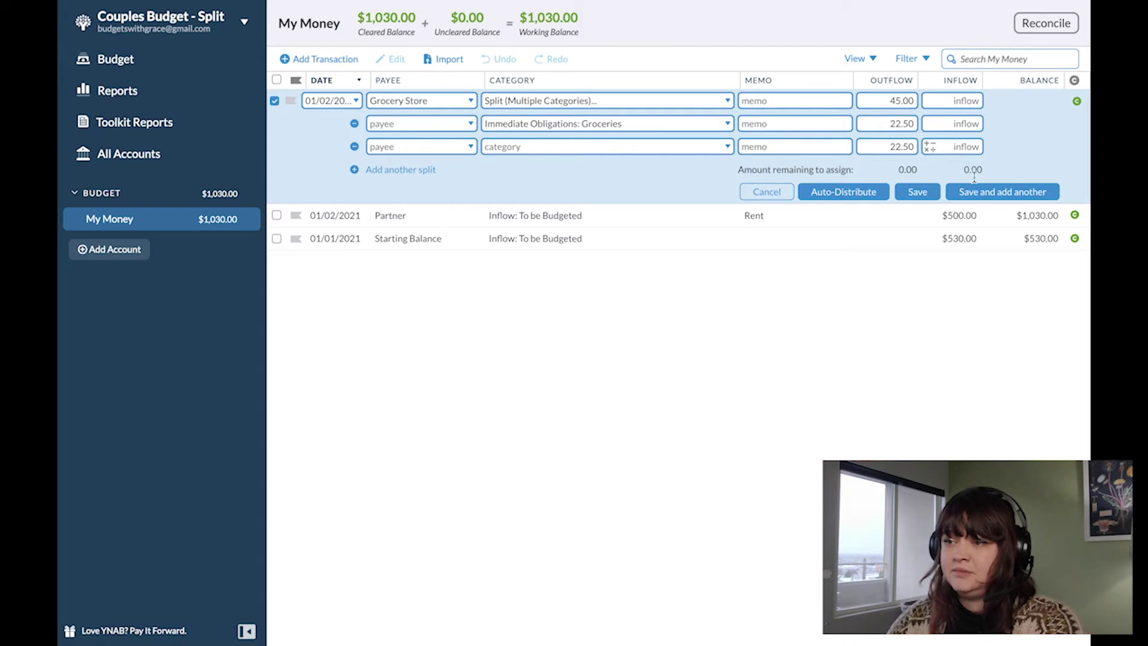
click(598, 147)
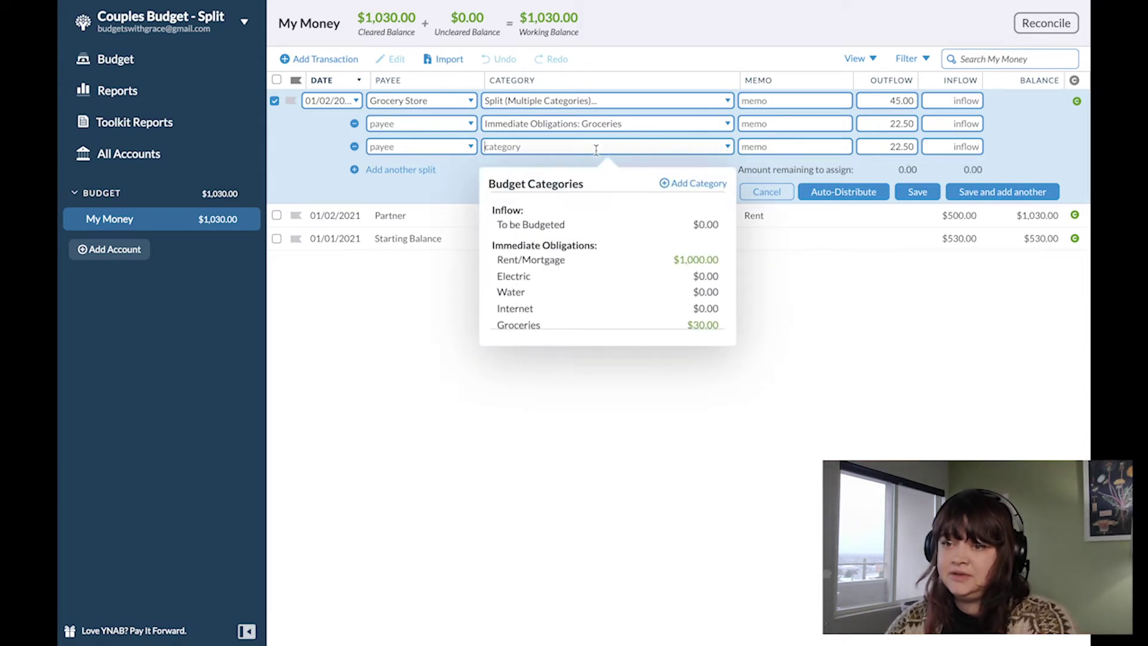
Step: Create a Partner category in a new 'Split Spending' group for the second split line, and save
click(692, 185)
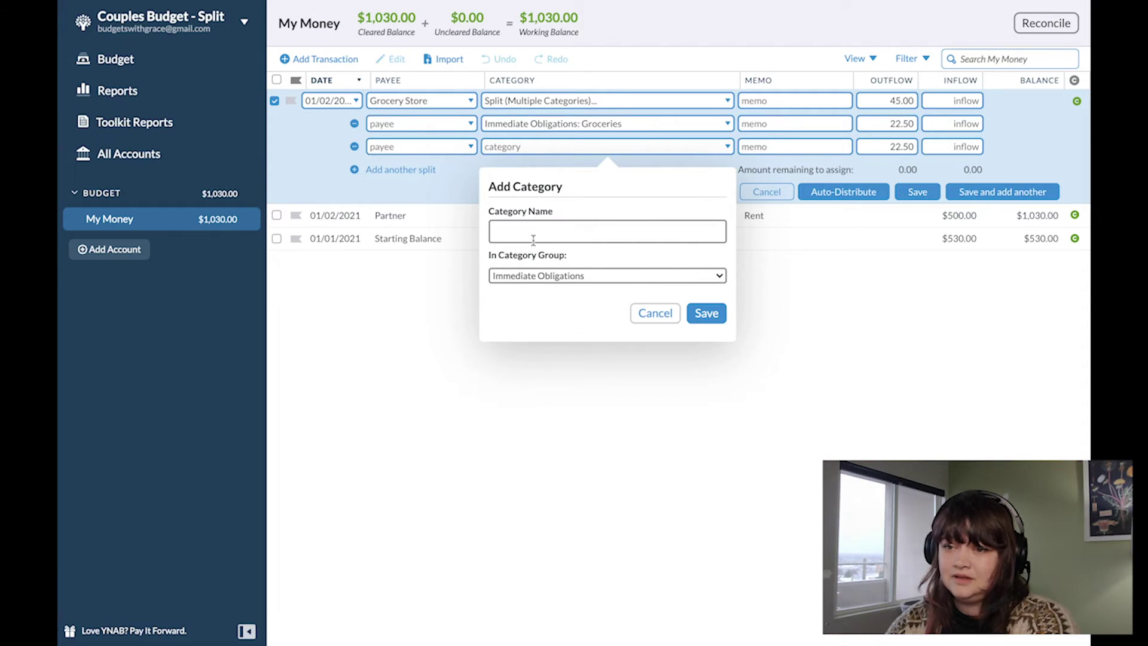
click(532, 276)
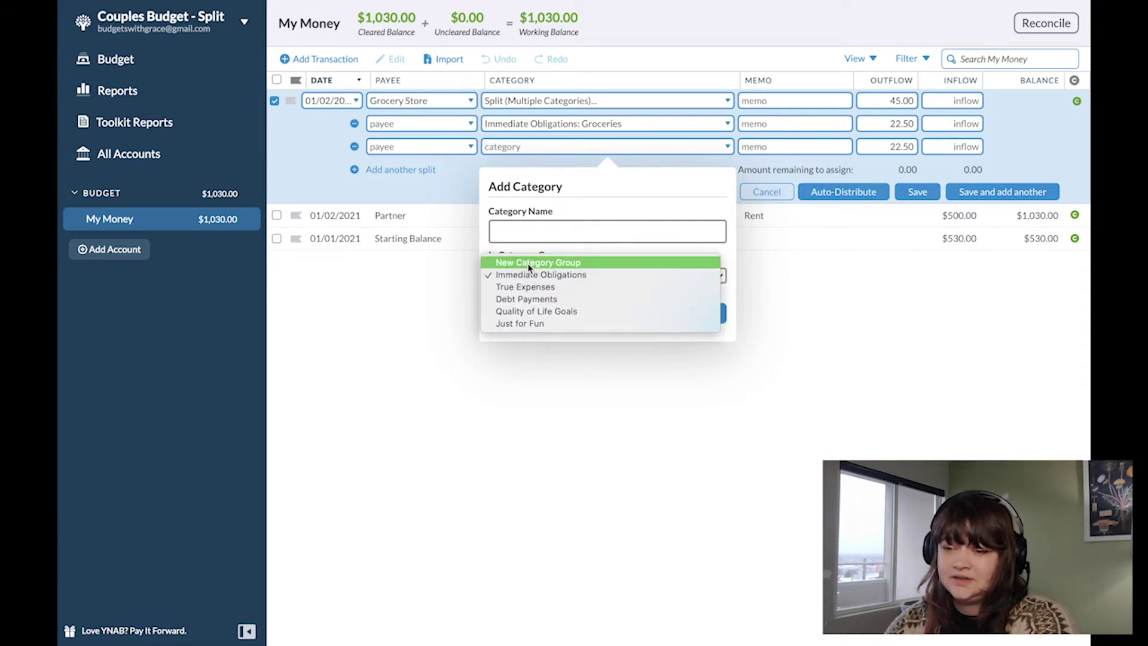
click(527, 263)
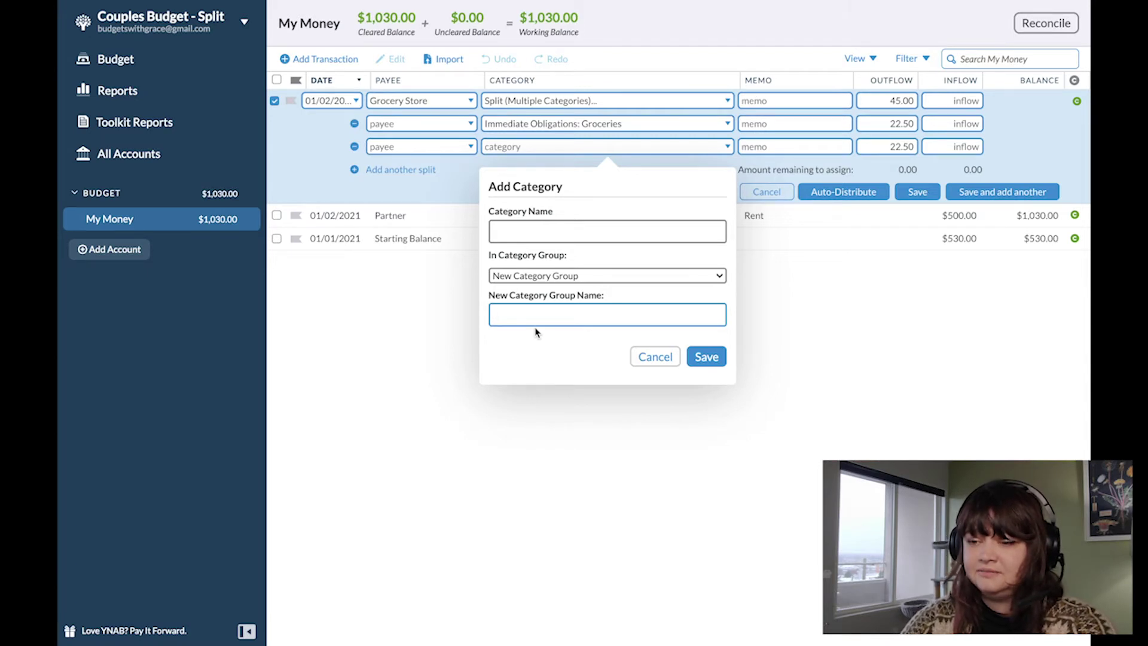
text(Split Spending)
key(shift+Tab)
key(shift+Tab)
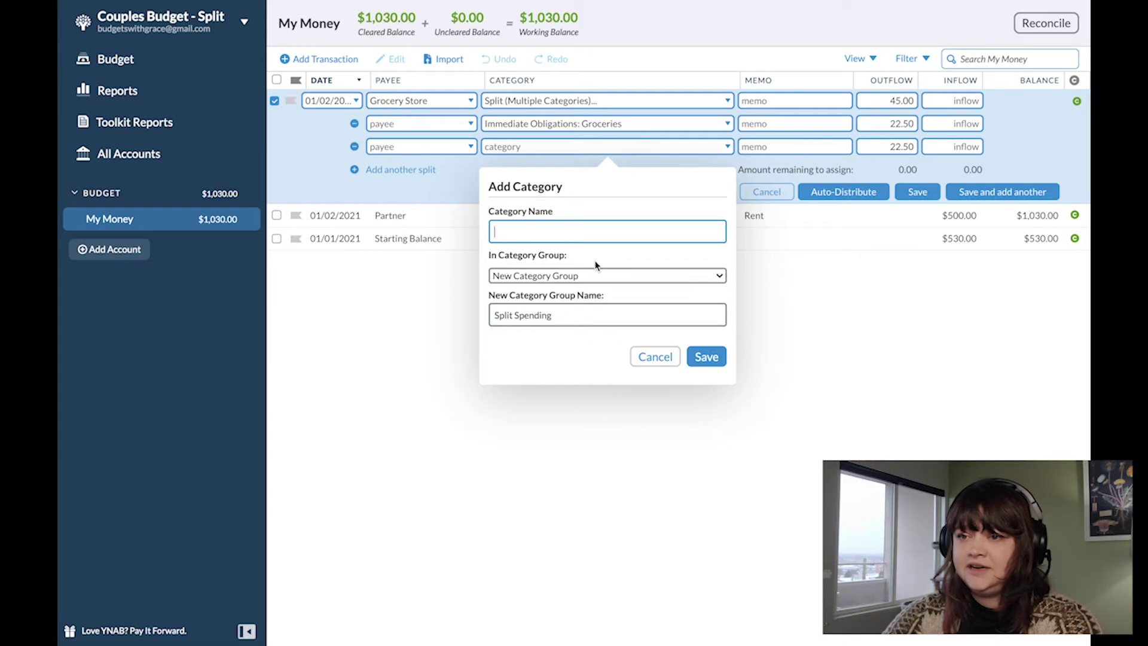
text(Partner)
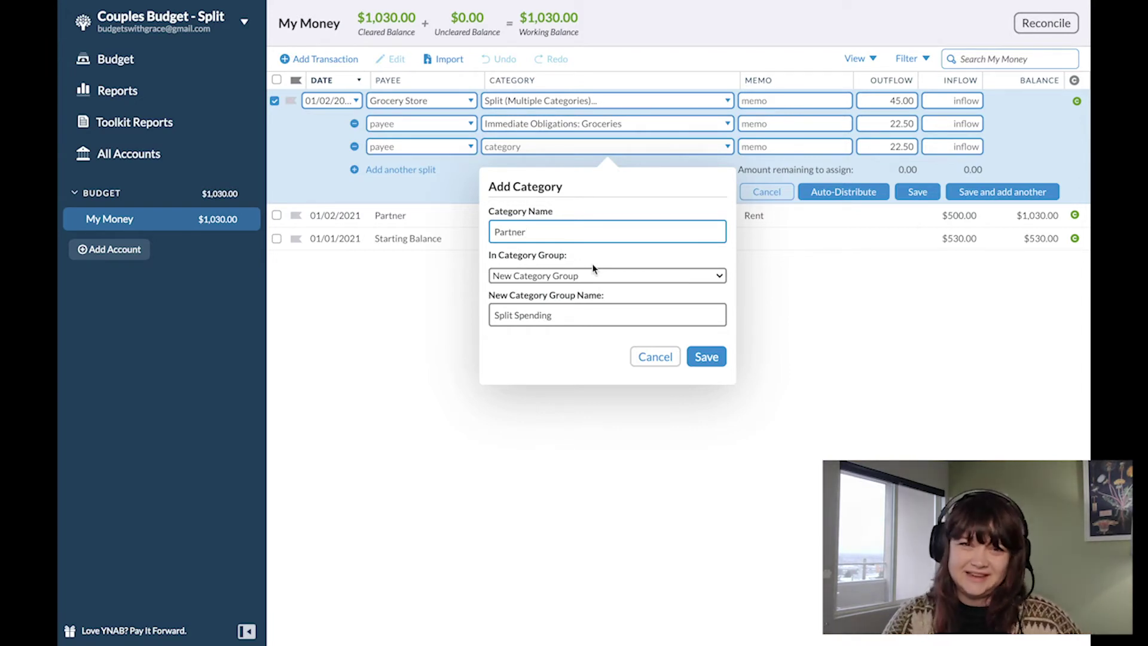
click(705, 357)
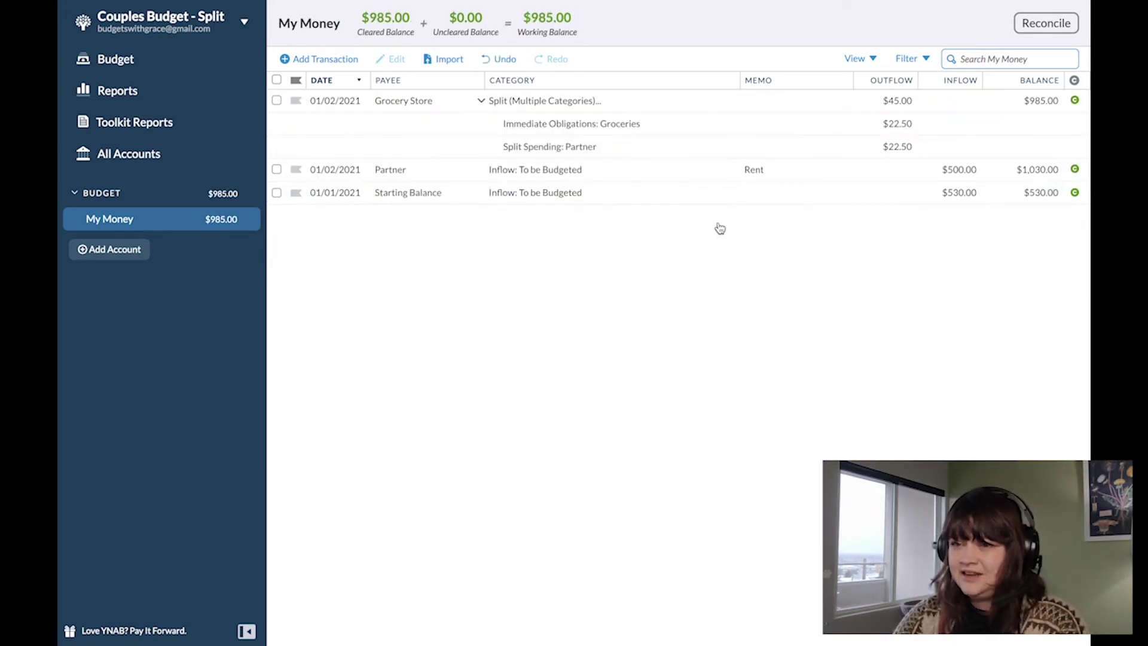
click(116, 58)
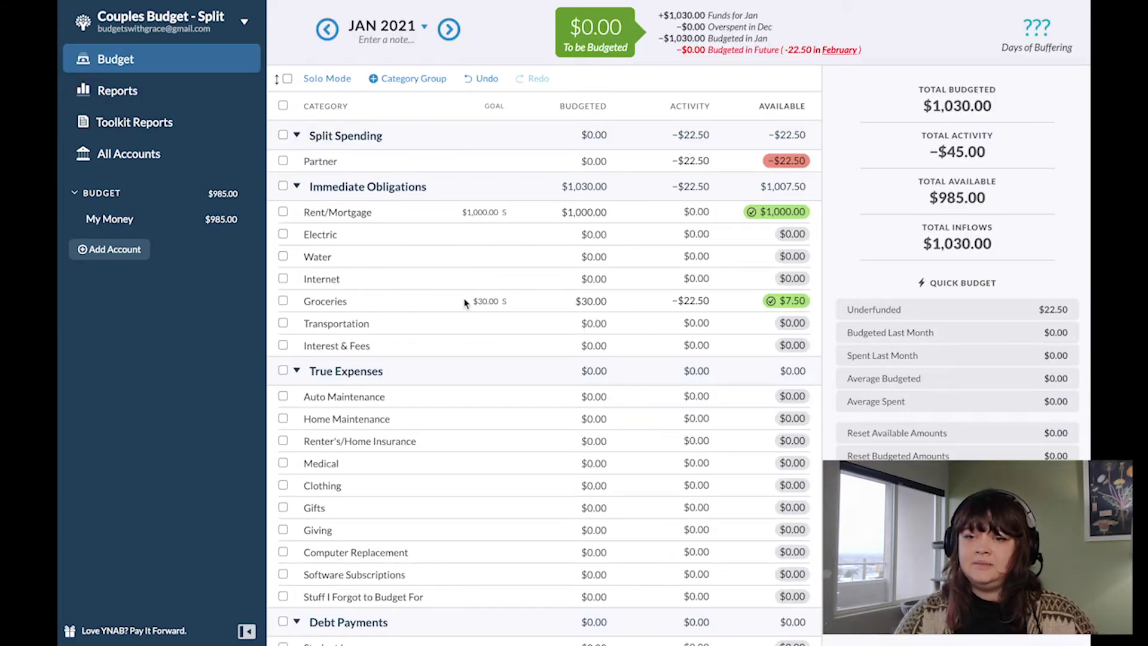
click(465, 303)
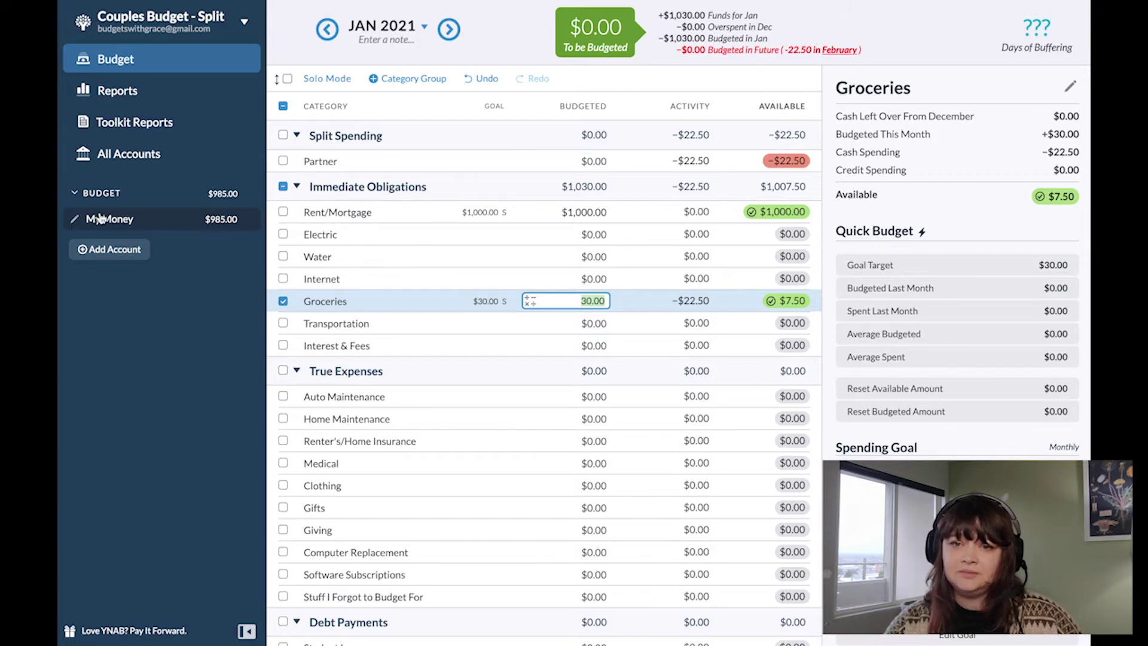
click(128, 220)
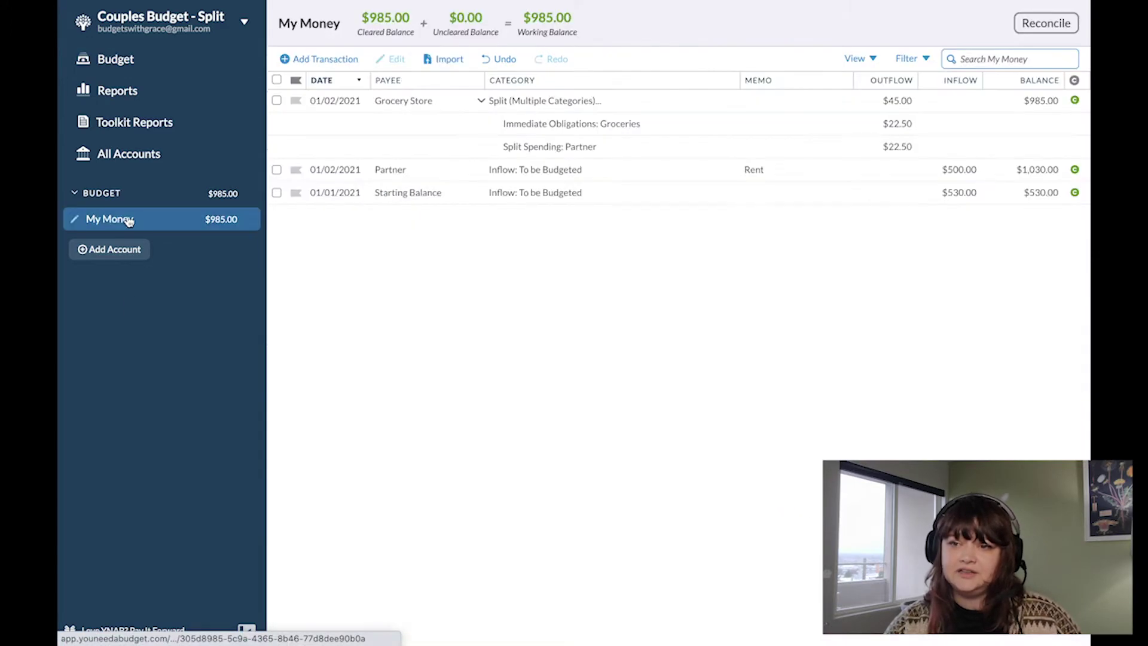
Step: Record a $25 Partner transaction under Split Spending: Partner and check the budget
click(328, 60)
key(Tab)
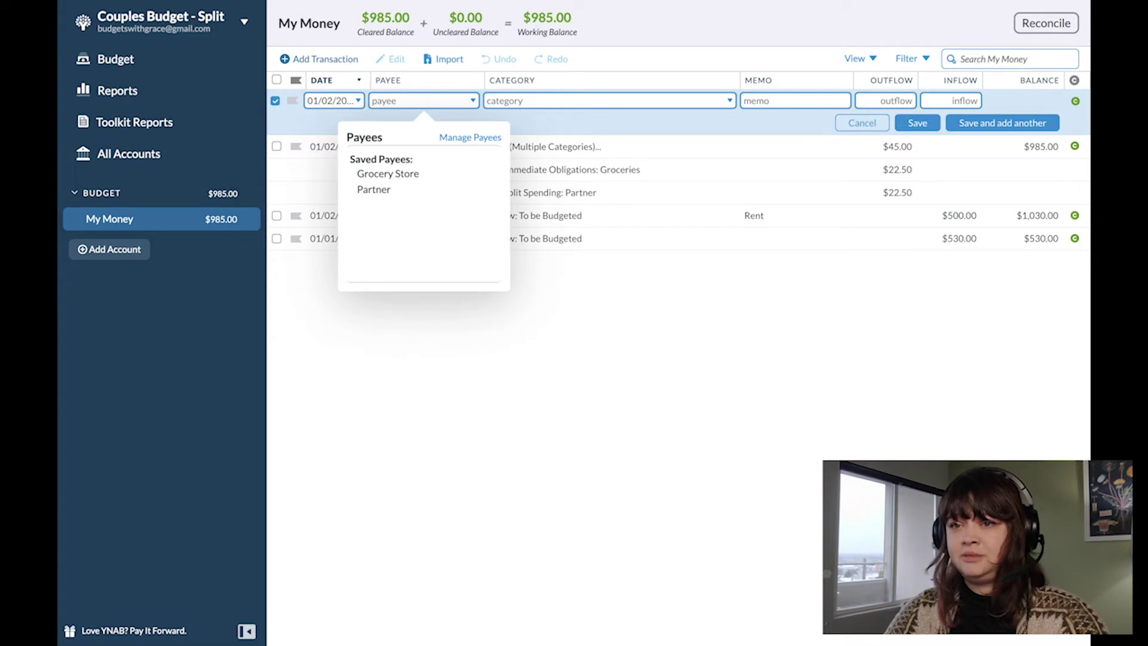
text(Par)
key(Tab)
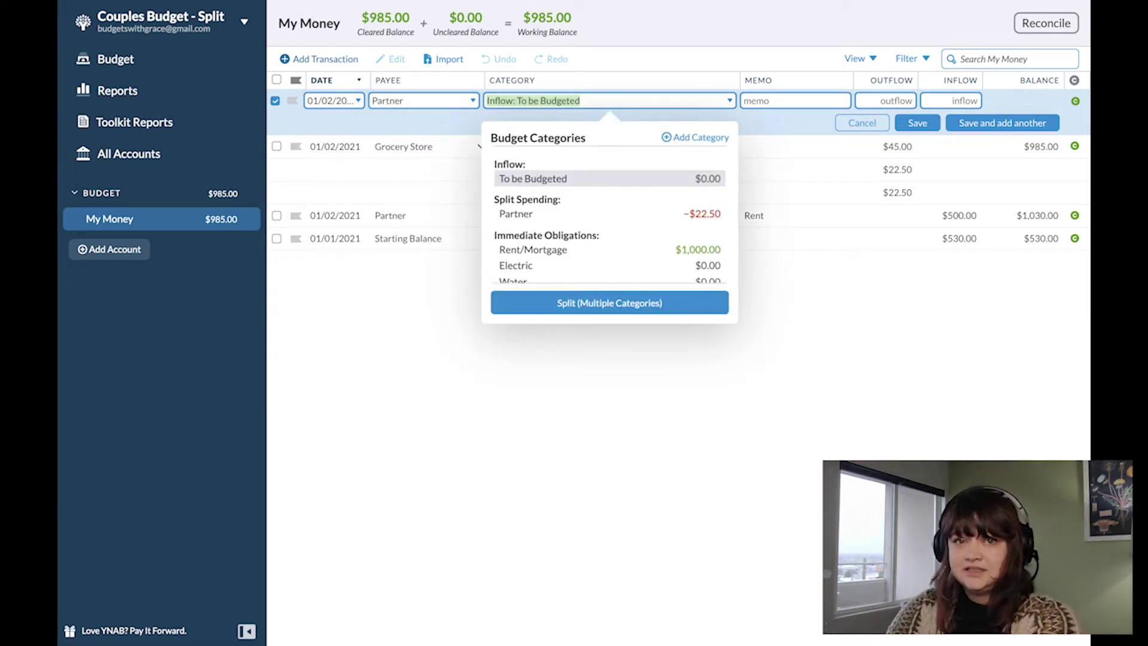
key(Down)
key(Tab)
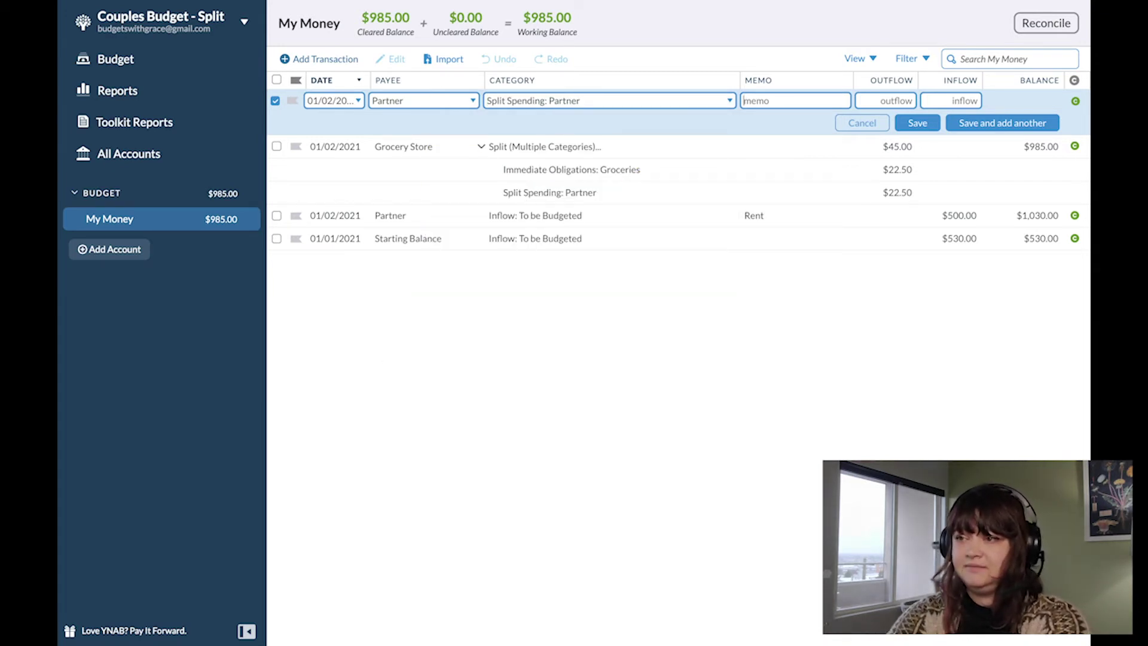
key(Tab)
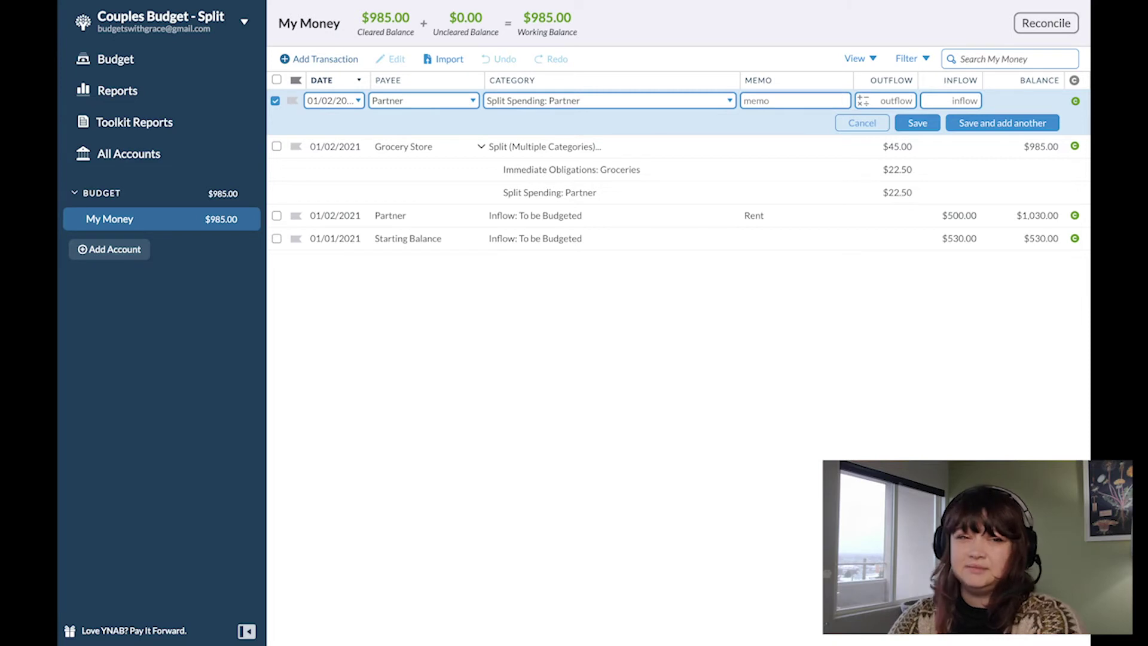
text(25)
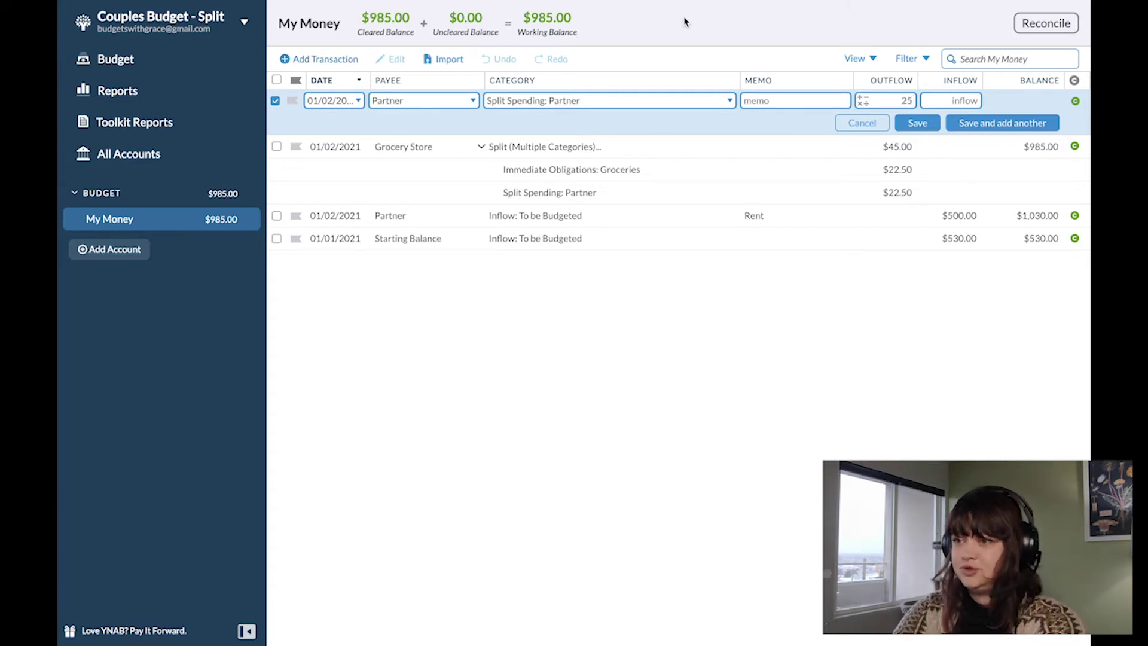
click(918, 124)
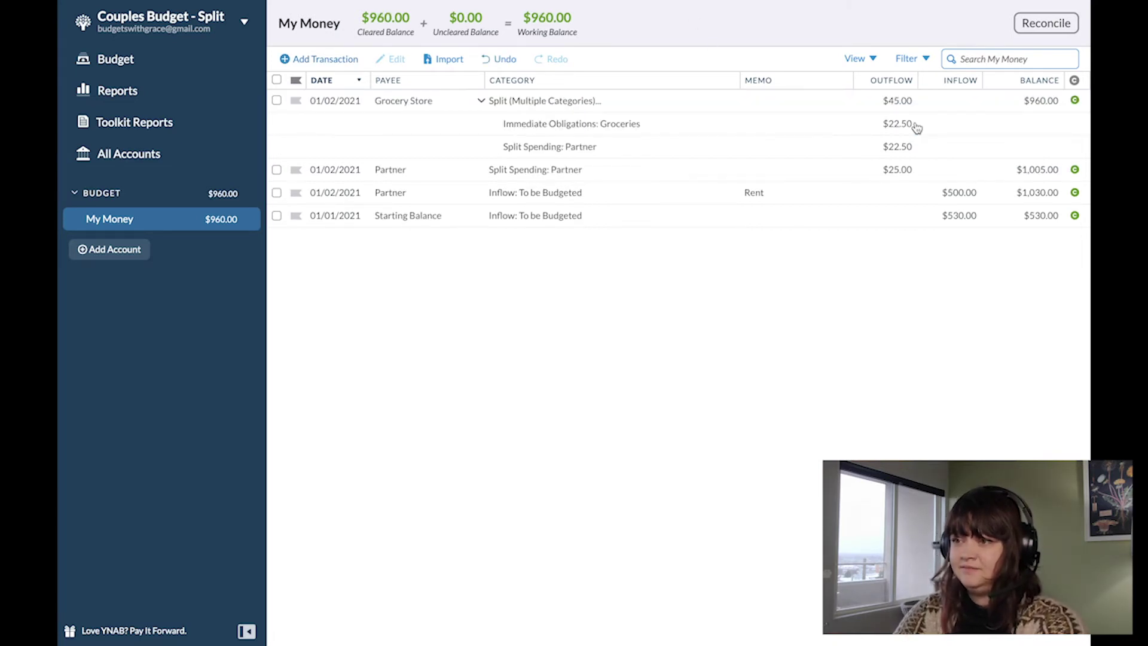
click(156, 70)
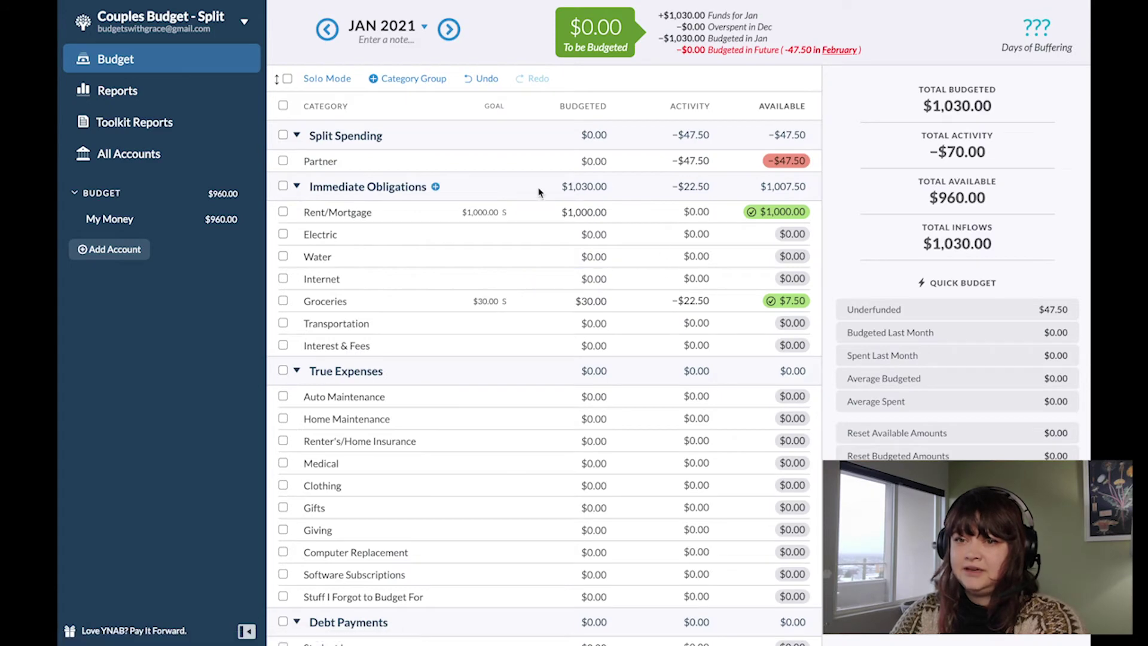
click(149, 221)
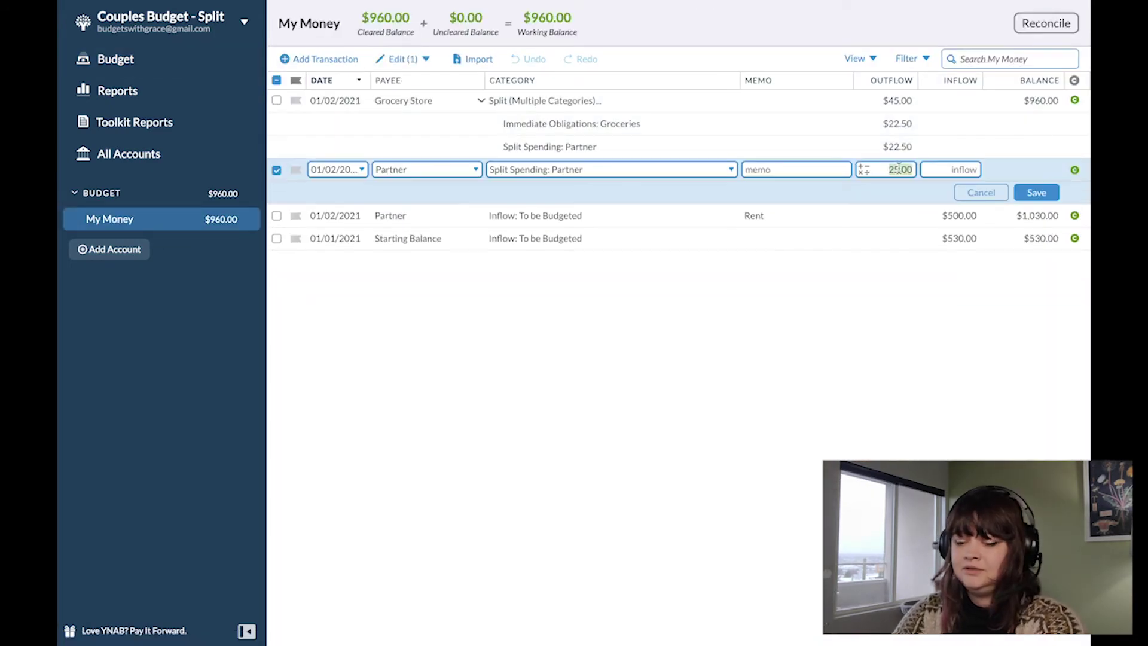